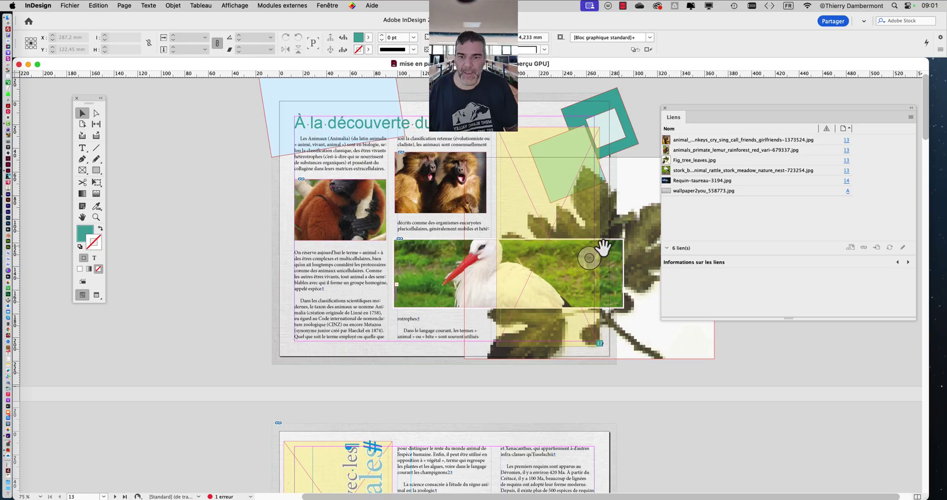
- Look over pages 13 and 14 of the layout and move the Liens panel clear of the leaf image
scroll(564, 264, "down", 10)
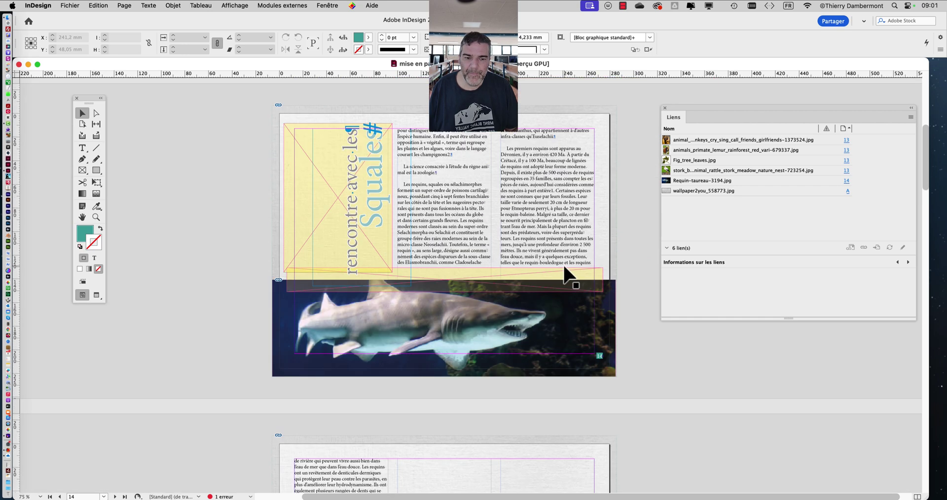
scroll(564, 266, "down", 2)
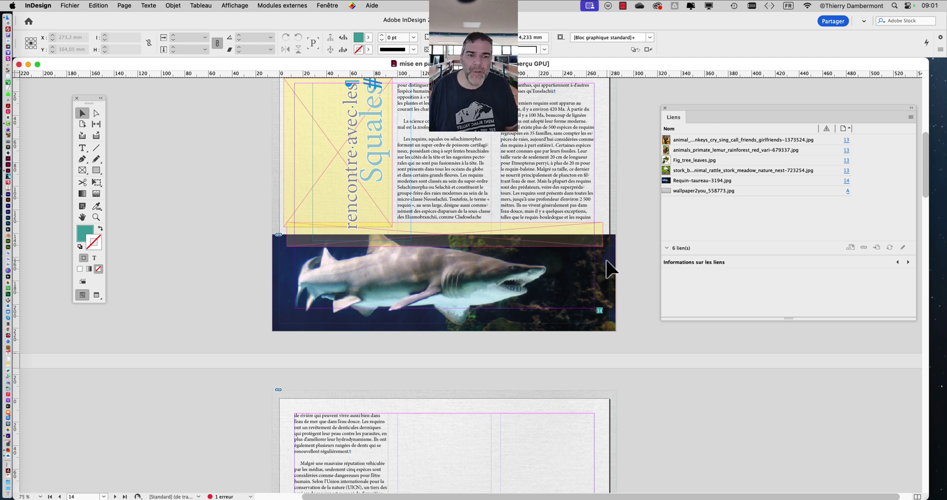
scroll(607, 261, "up", 12)
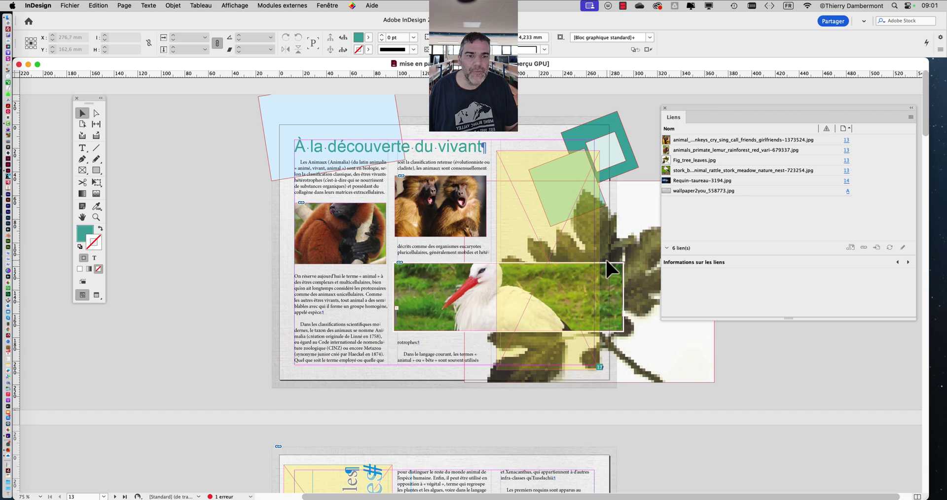
left_click_drag(685, 110, 758, 114)
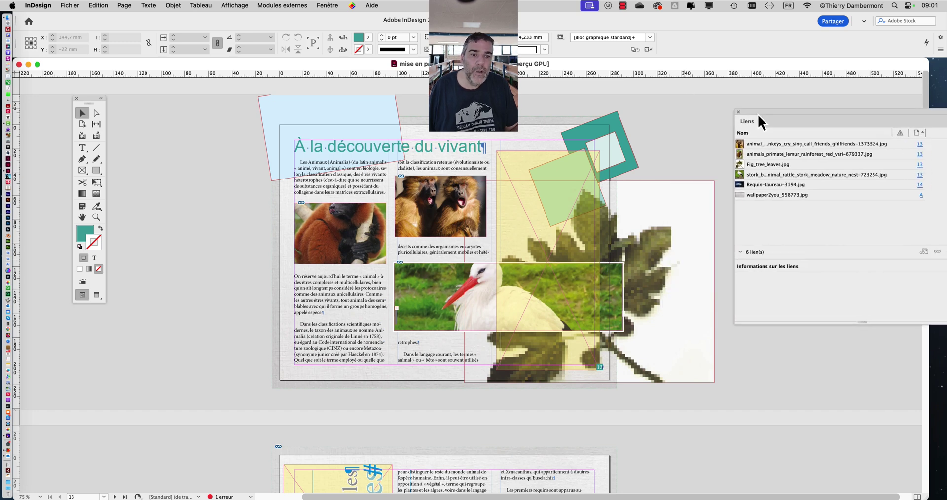
scroll(620, 247, "down", 1)
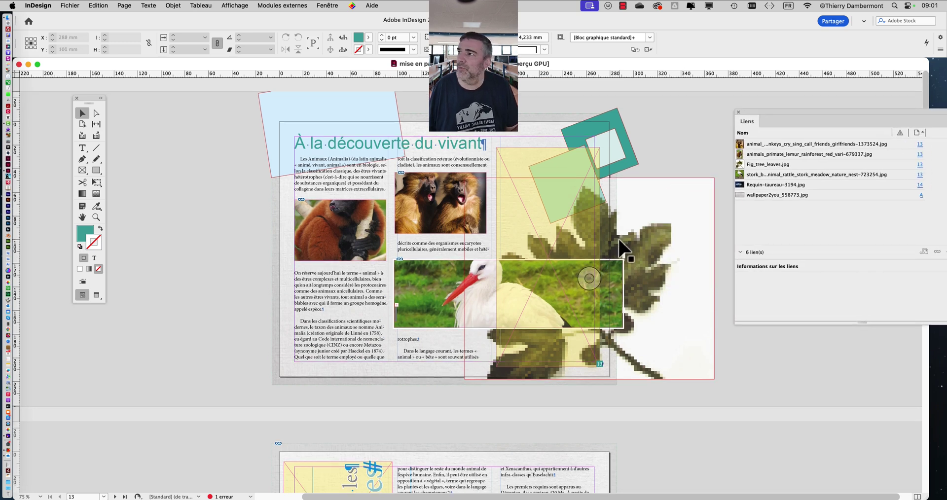
scroll(621, 246, "down", 2)
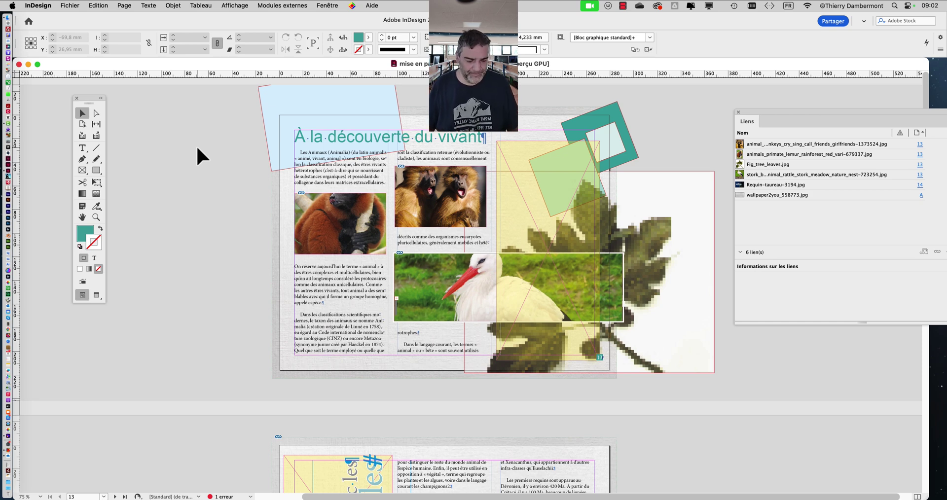
- Switch to Firefox, view the image results for "acrobat pdf" with the Adobe Reader installation screenshot enlarged, and minimize the browser
key("super+Tab")
left_click_drag(792, 460, 946, 499)
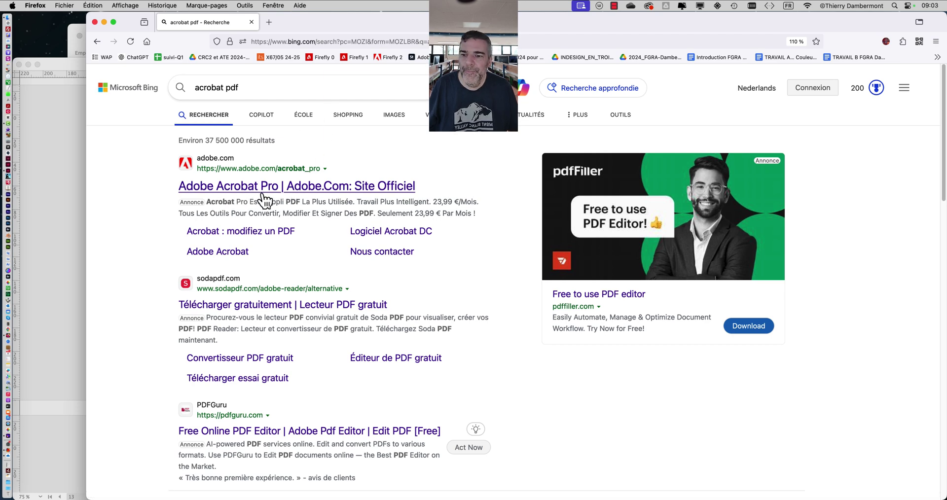
left_click(405, 116)
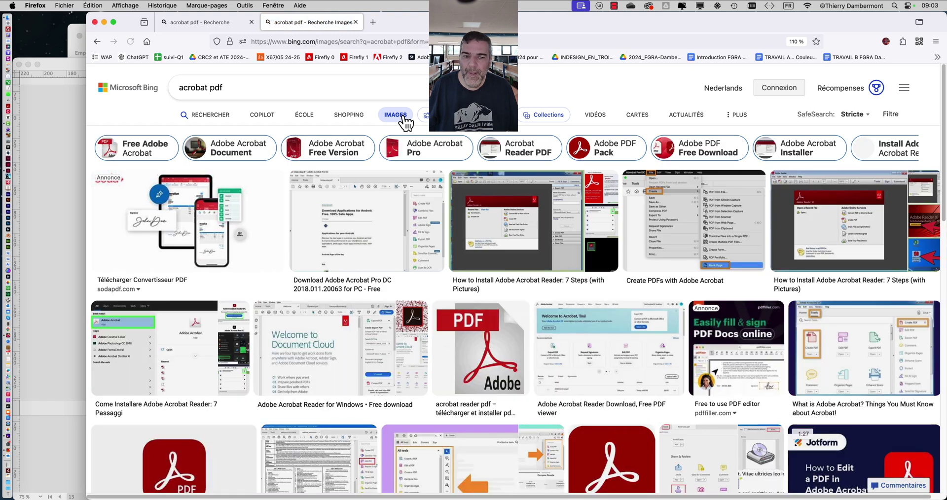
left_click(516, 225)
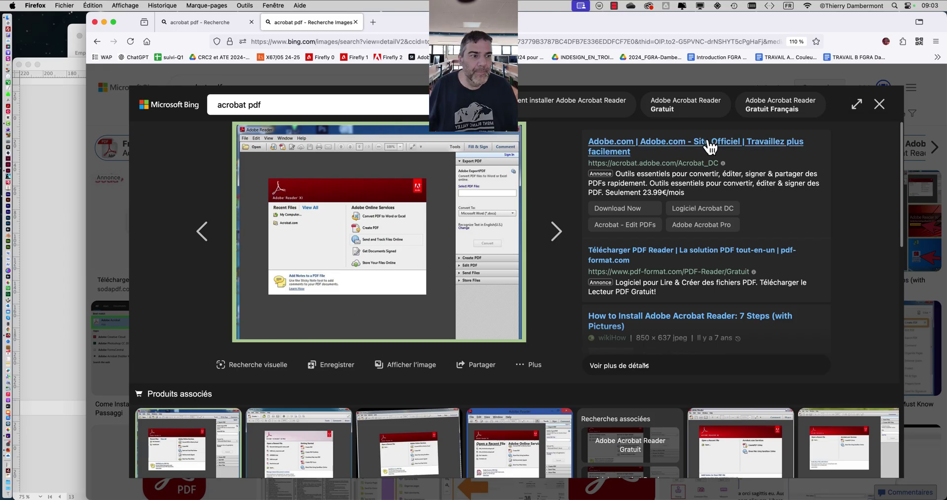
left_click(880, 105)
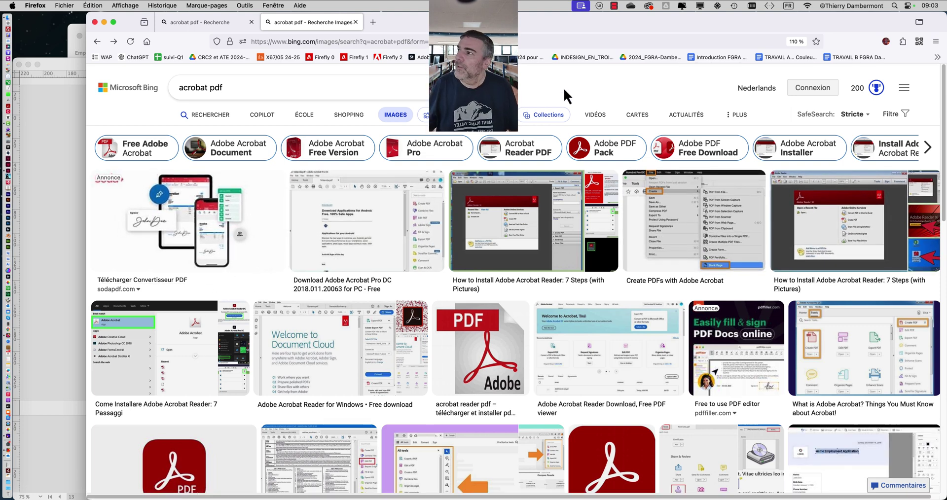
left_click(104, 22)
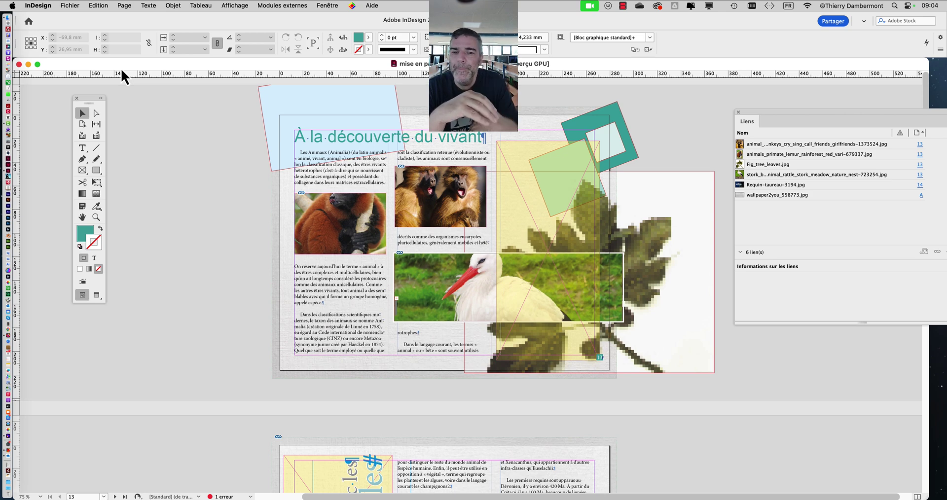
- Open TextEdit from the recent applications and create a new blank document
left_click(12, 6)
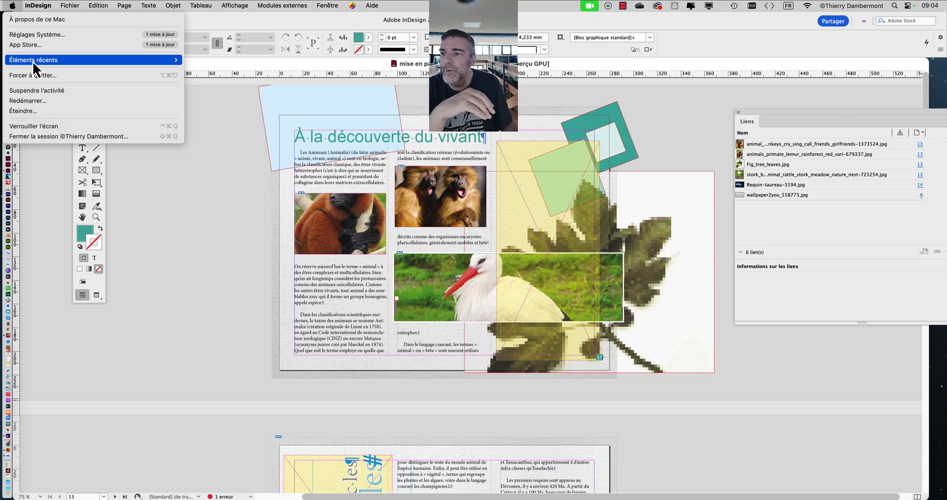
mouse_move(99, 59)
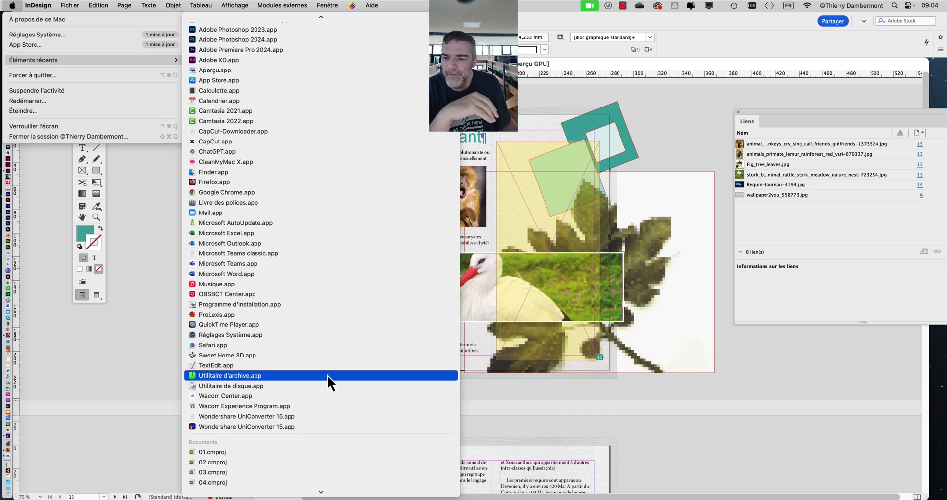
left_click(328, 367)
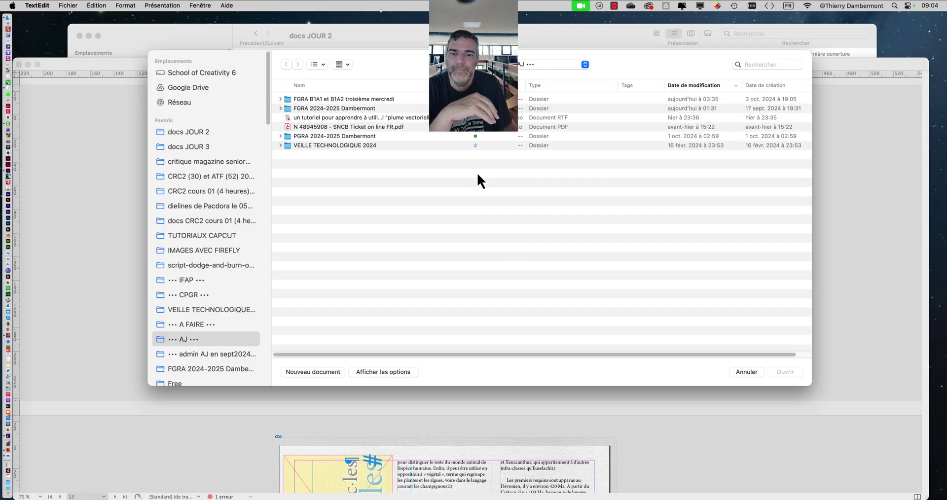
left_click(318, 374)
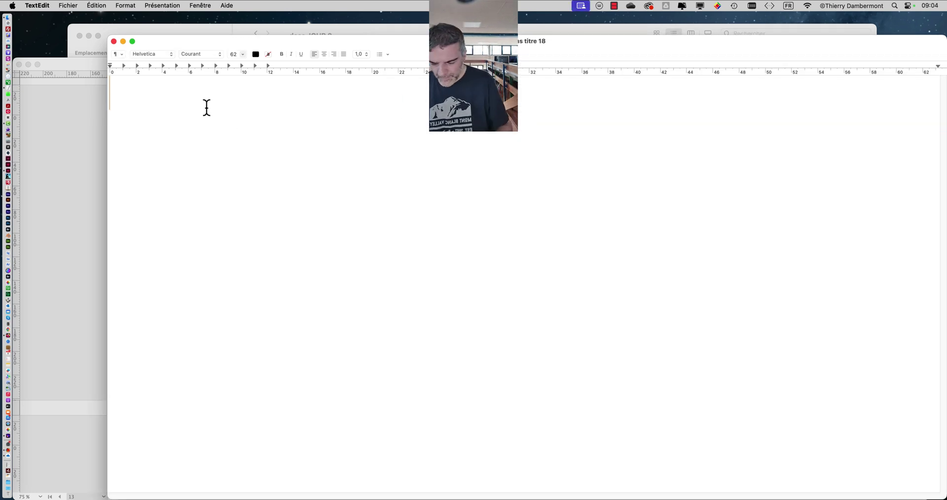
- Write an introductory line beginning "On va réaliser trois" and ending with an ellipsis, and leave a blank line below it
type("On va ré")
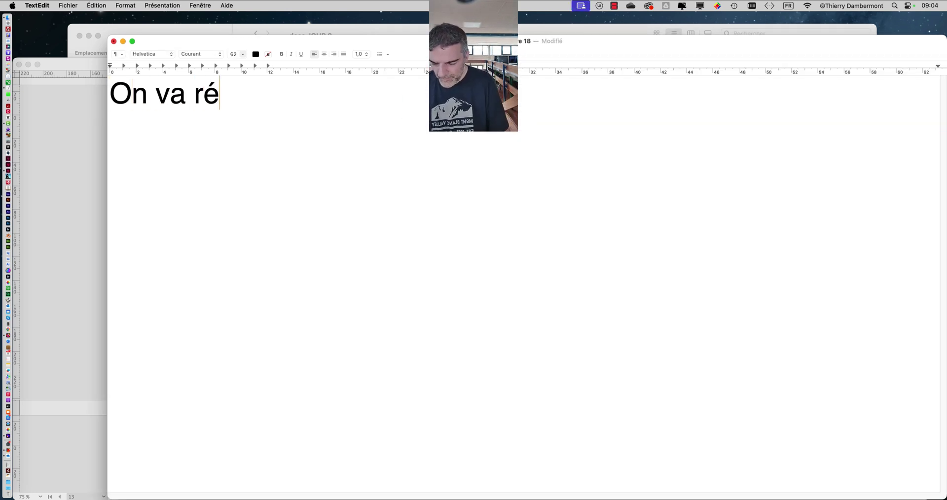
type("aliser trois expor")
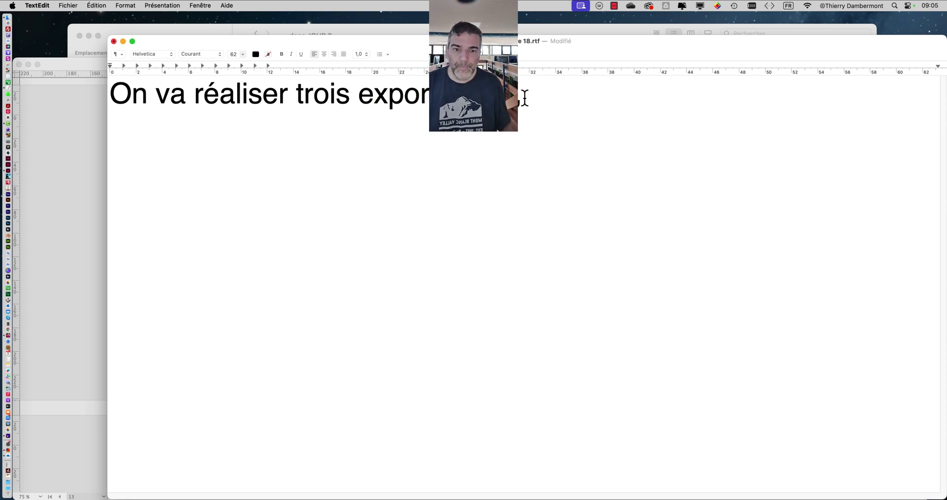
key("BackSpace")
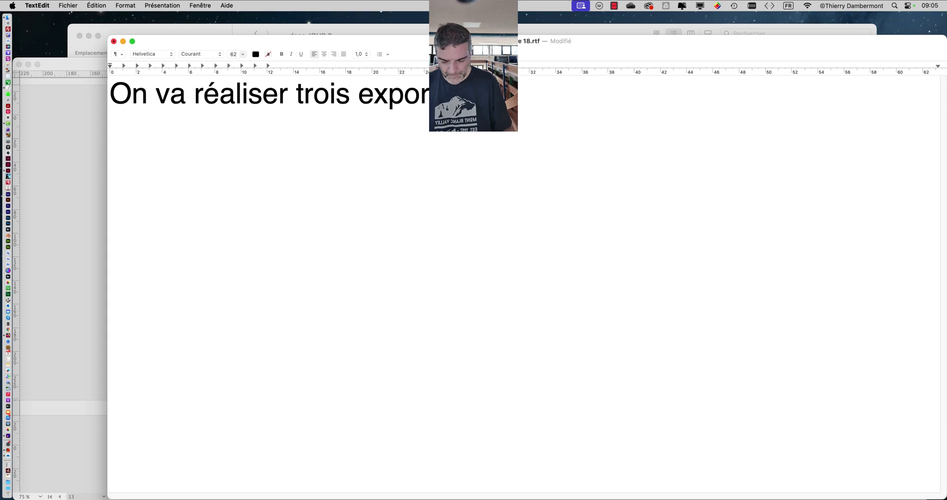
type("...")
key("Return")
key("Return")
- Add the first list item, "1. pour une imprimante A4."
type("1")
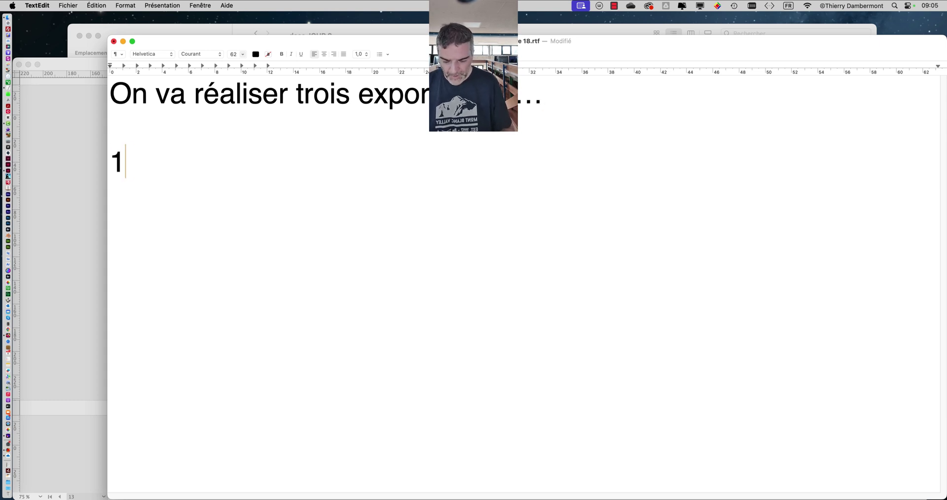
type(". pour u")
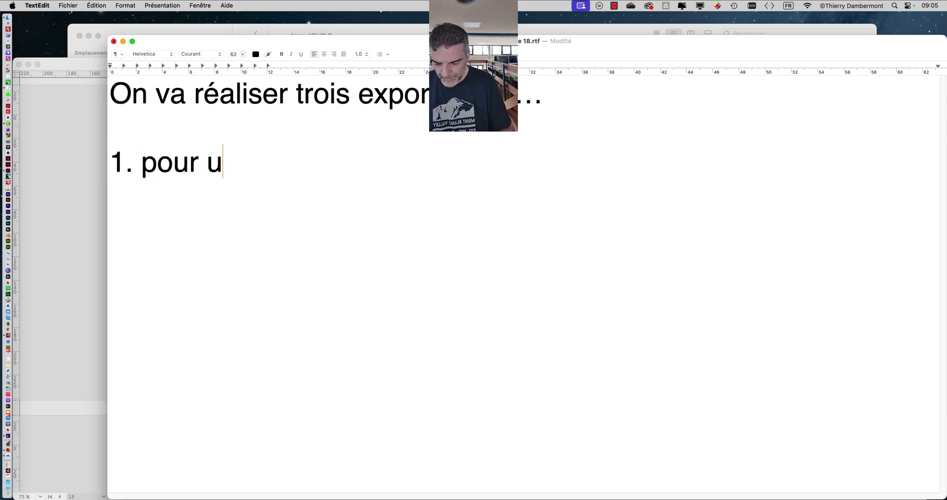
type("ne")
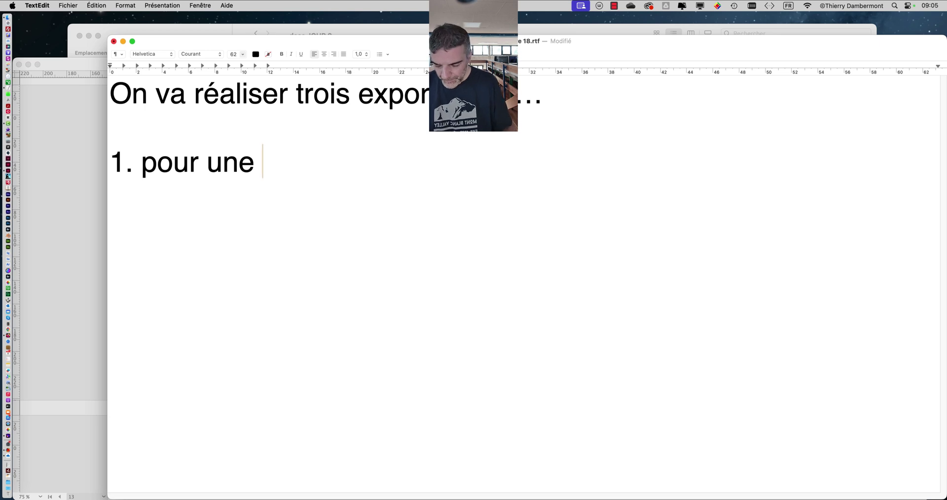
type("im")
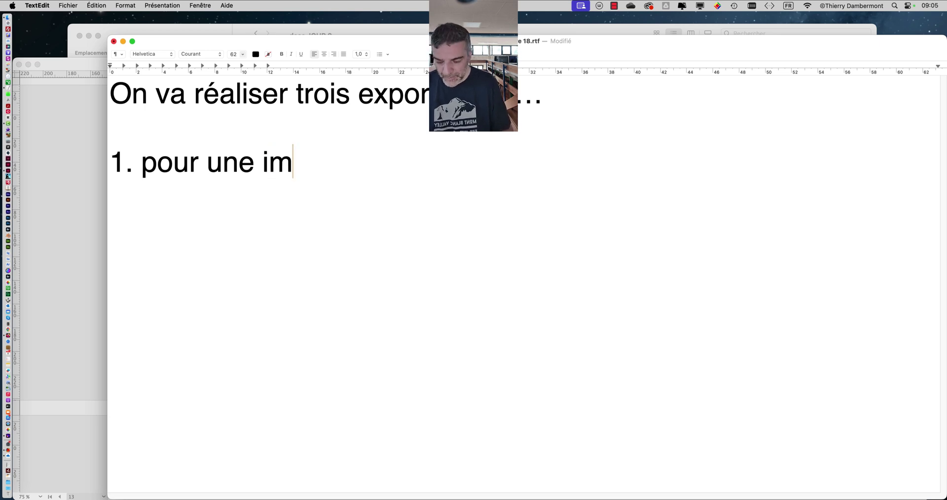
type("primate")
key("BackSpace")
key("BackSpace")
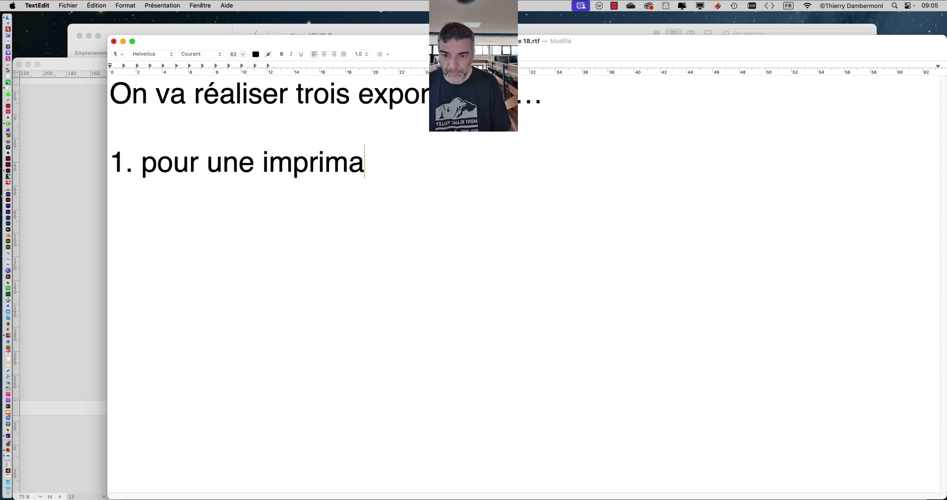
type("nte")
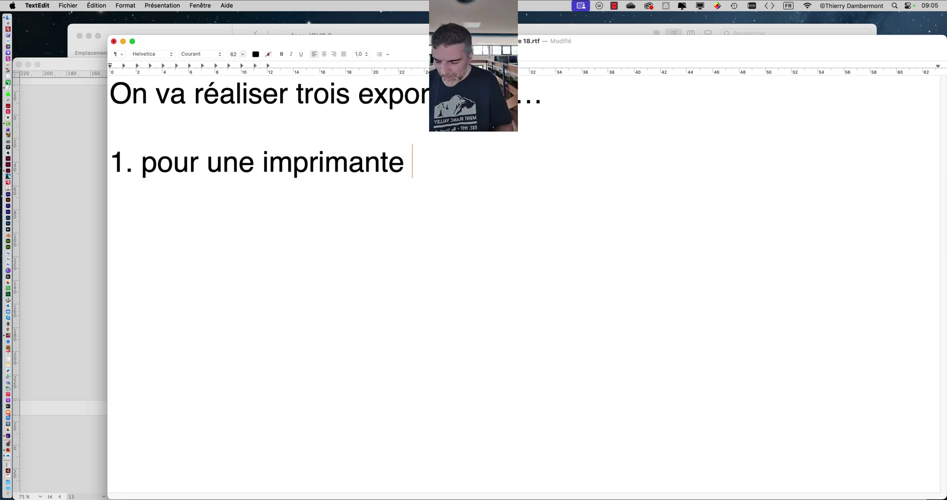
type(" A4")
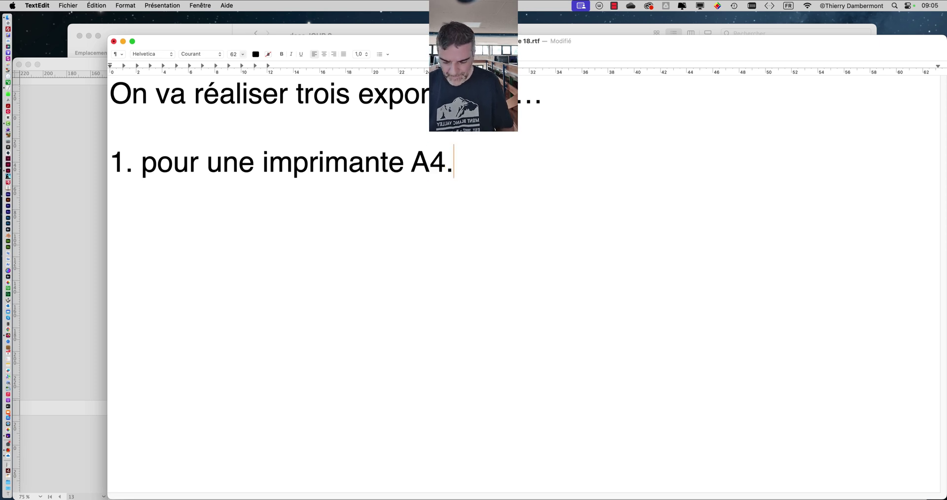
type(".")
- Add the second list item on a new line: "2. pour une imprimante jet d'encre grand format (min. A2)"
key("Return")
type("2")
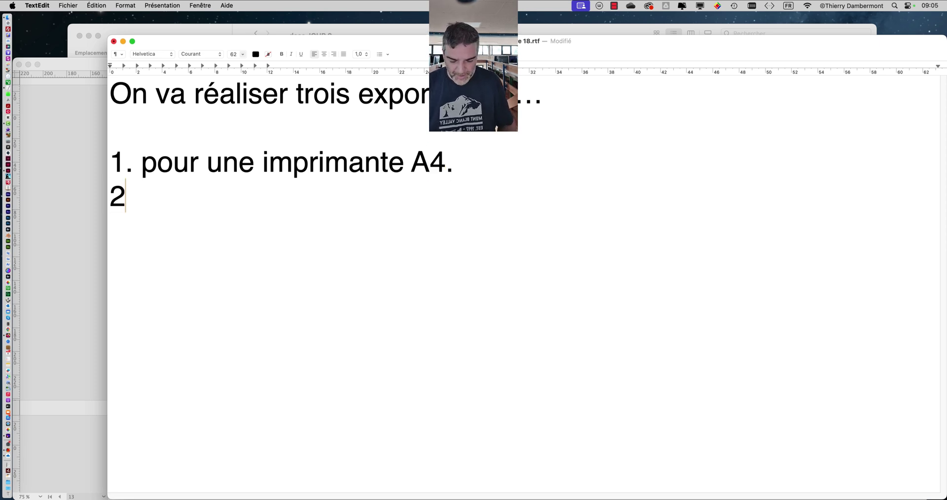
type(". pou")
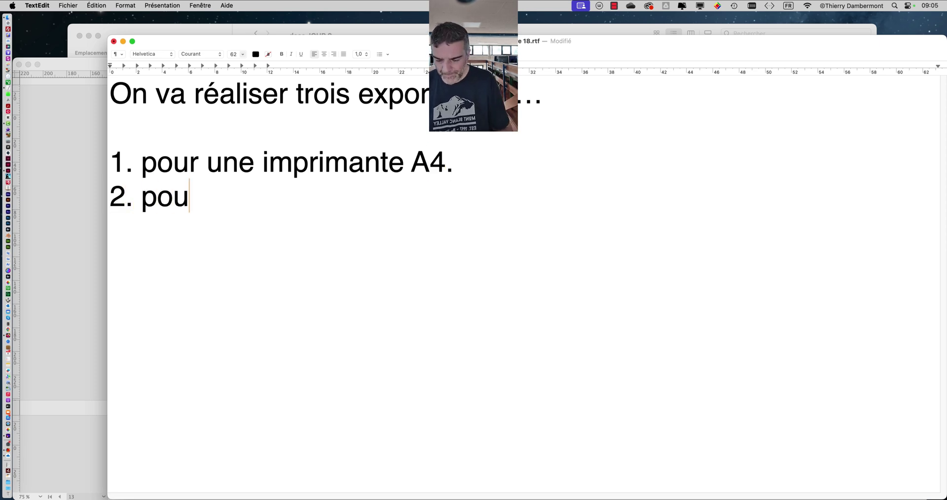
type("r une")
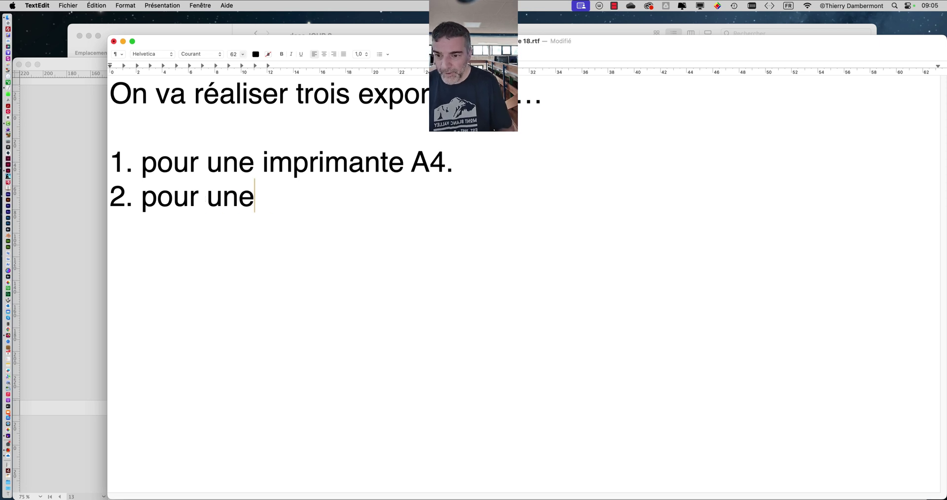
type(" impri")
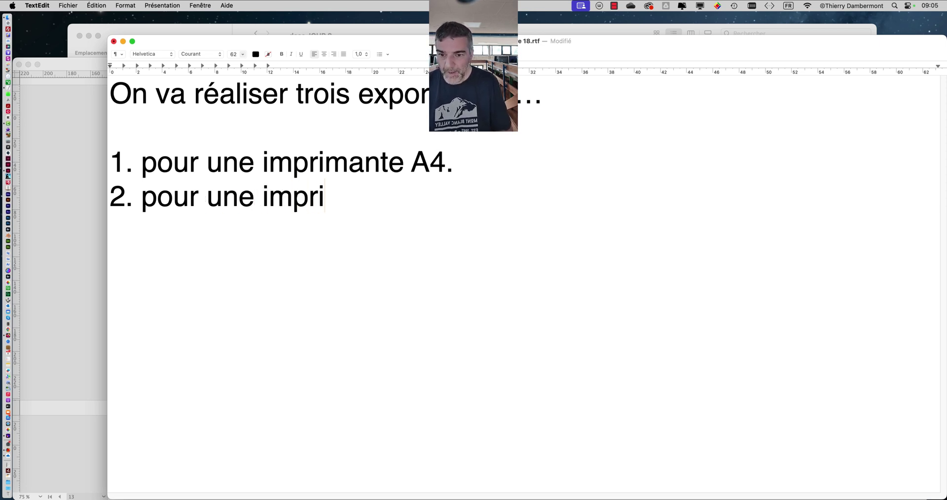
type("mante jet")
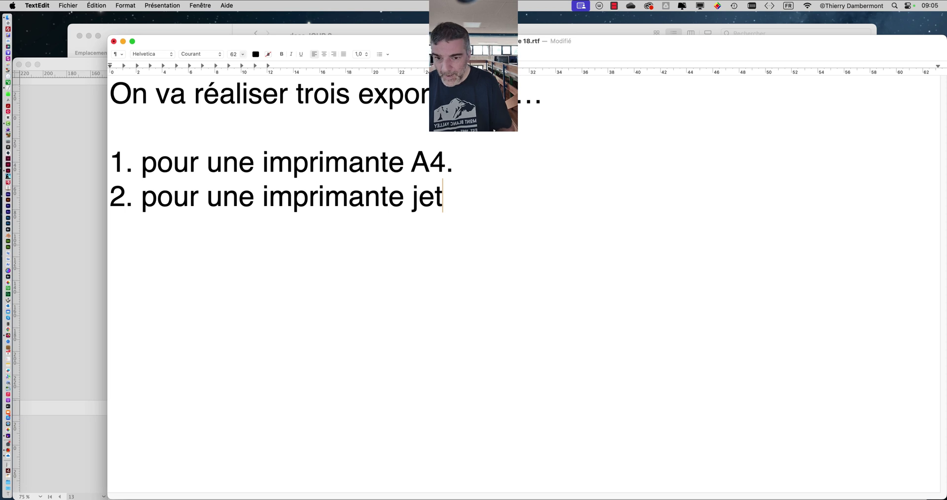
type(" d'encre g")
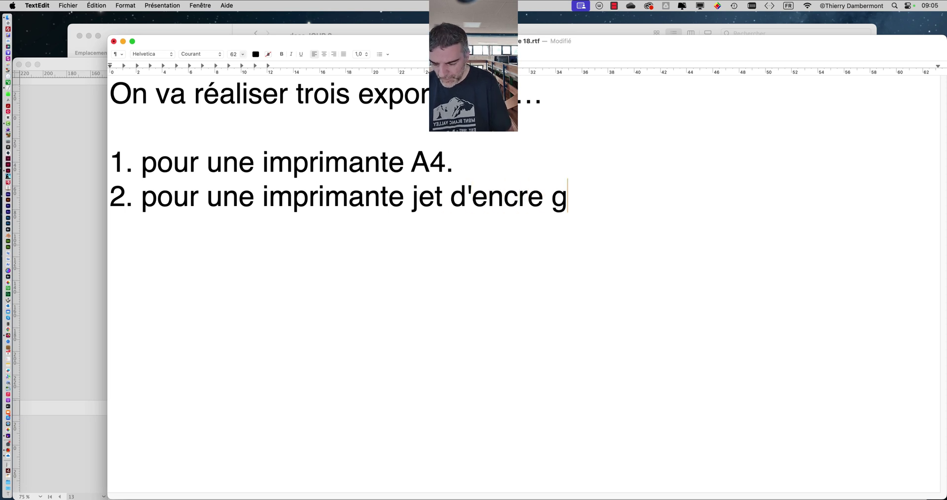
type("rand format (m")
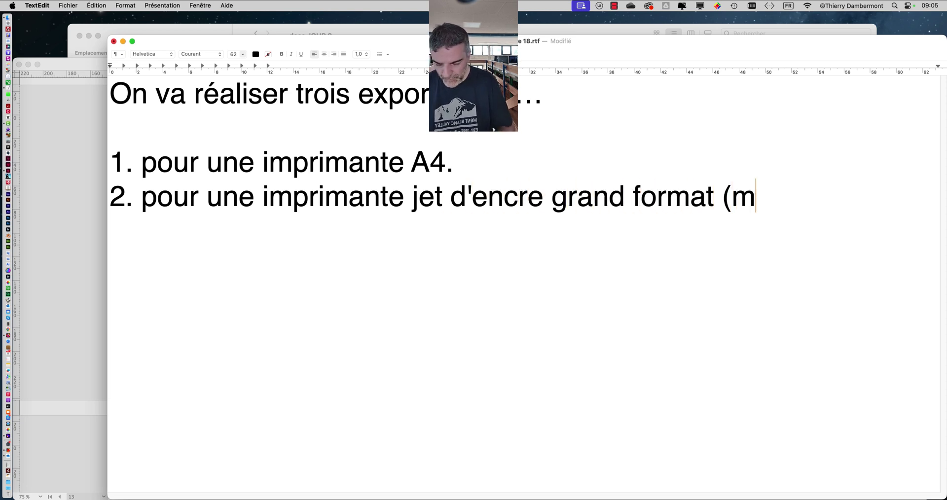
type("in")
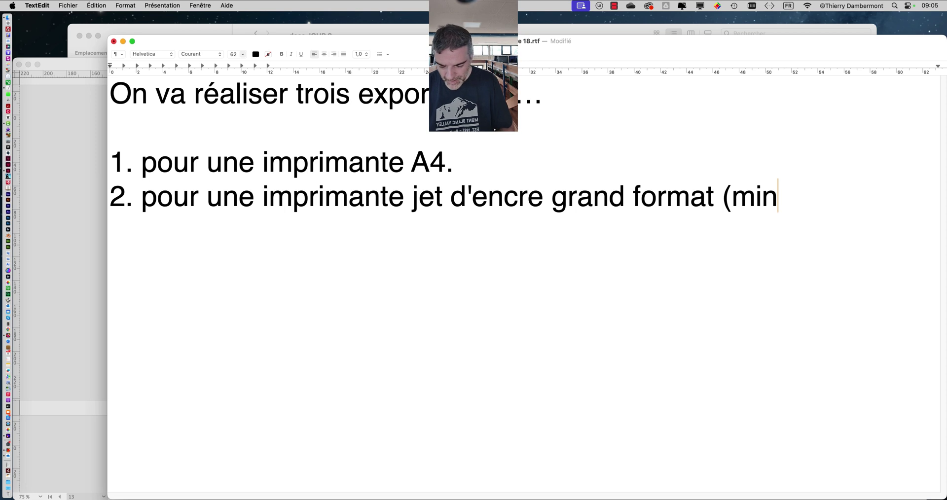
type(". ")
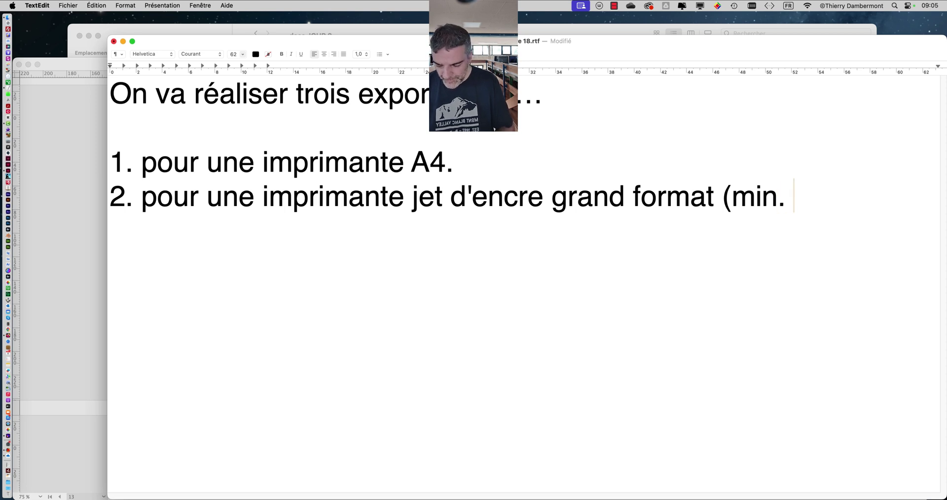
type("A2)")
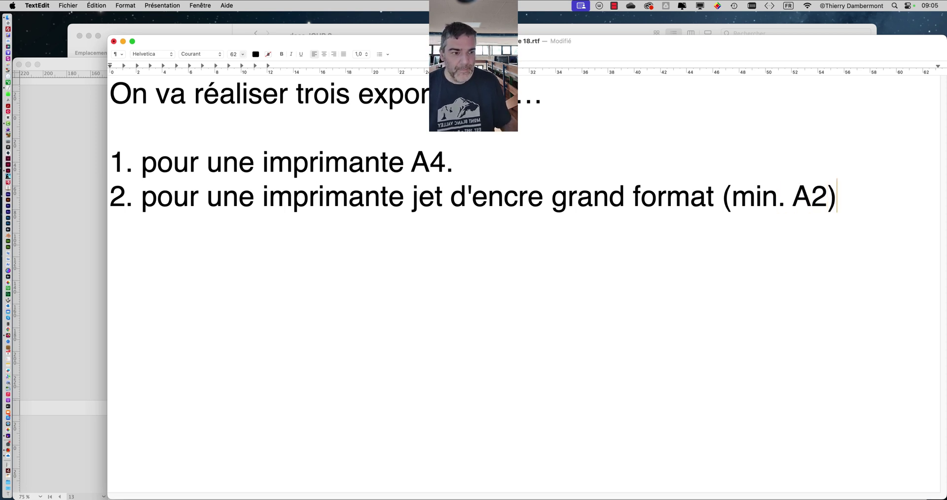
- Extend the parenthesis in item 2 after "A2" with ", c'ers ce que l'imprimante est capable de faire"
left_click(732, 197)
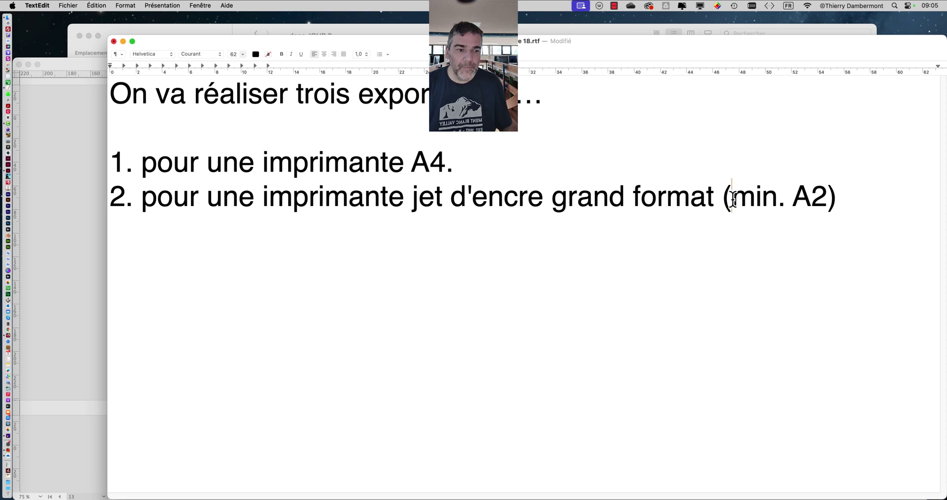
left_click(828, 198)
type(", c'ers ce que l'")
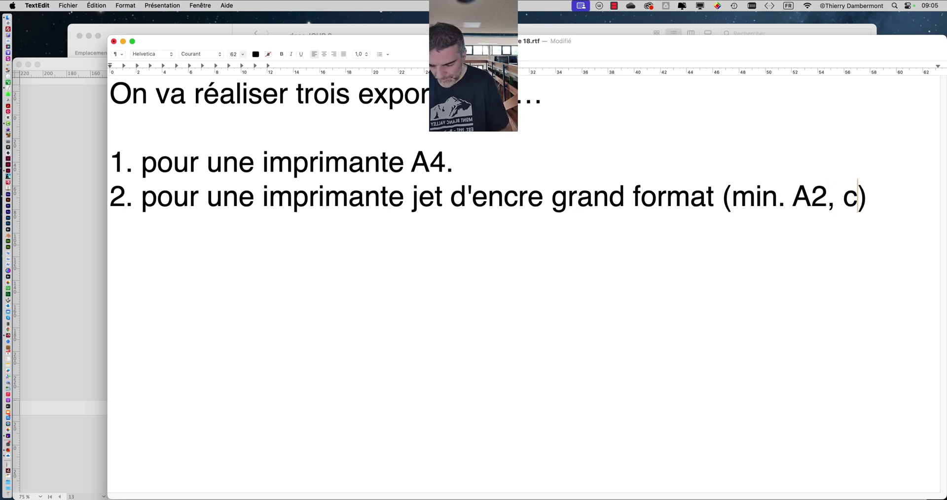
type("imprimante est cap")
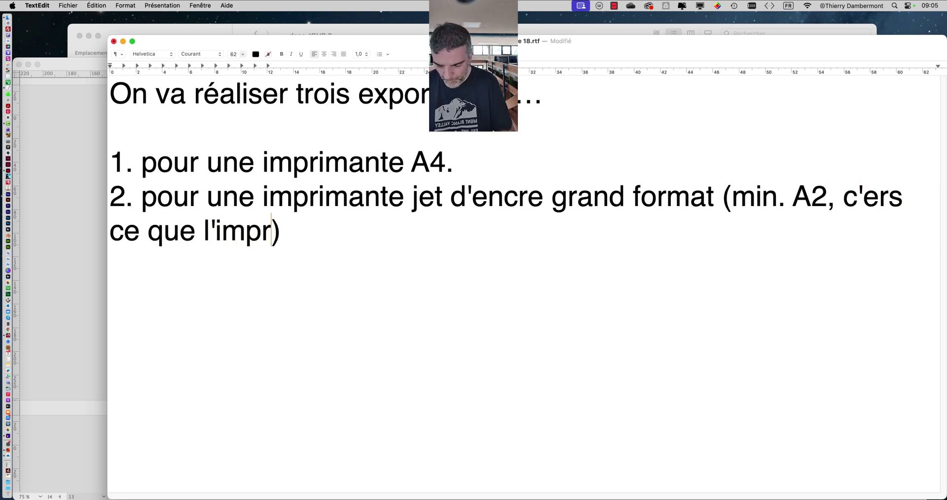
type("able de faire")
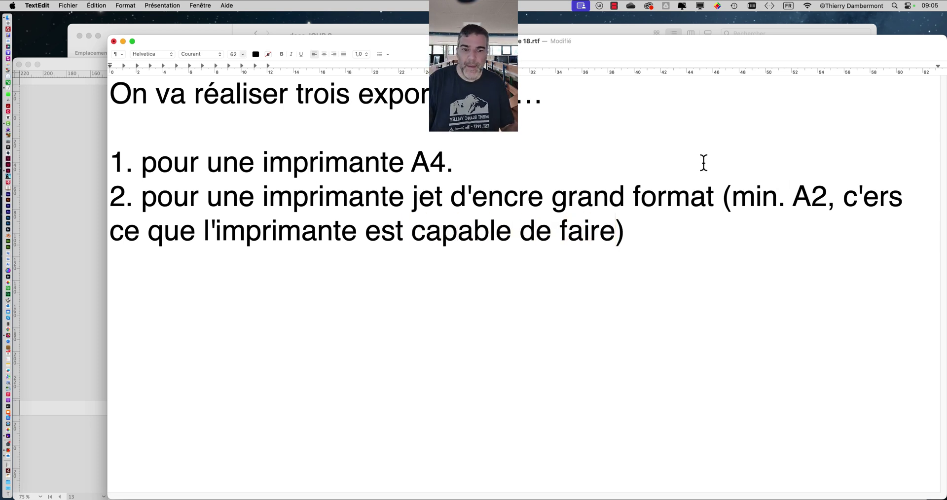
- Separate items 1 and 2 with a blank line, end item 2 with a period, and leave a blank line below it
left_click(541, 177)
key("Return")
left_click(674, 267)
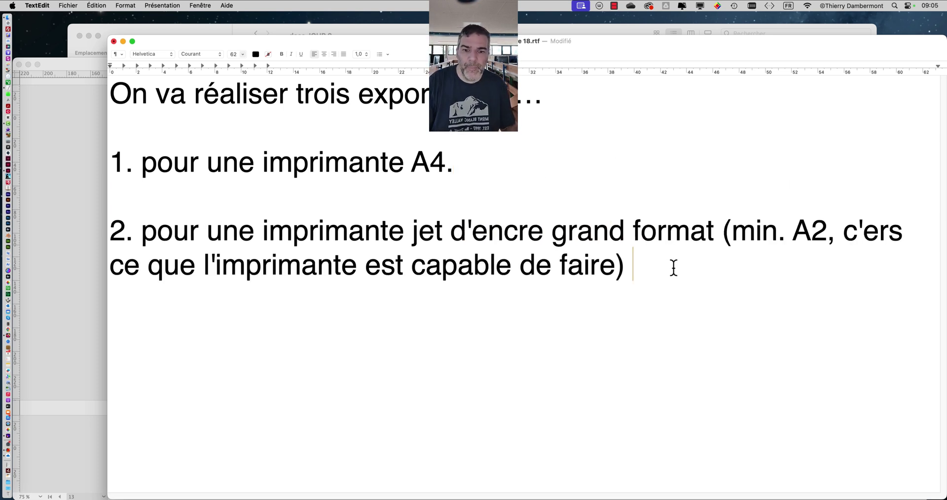
key("BackSpace")
type(".")
key("Return")
key("Return")
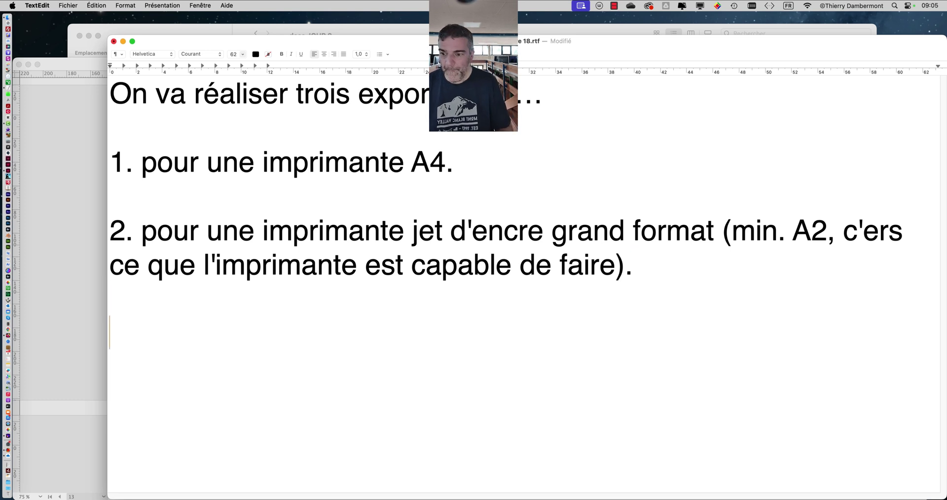
- Add the third list item, "3. pour un imprimeur qui imprime avec une presse."
type("3. ")
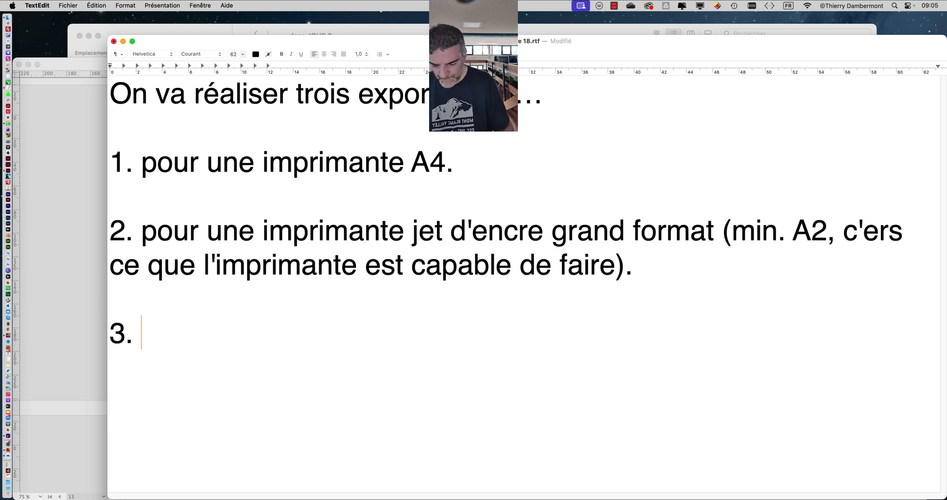
type("pour un ")
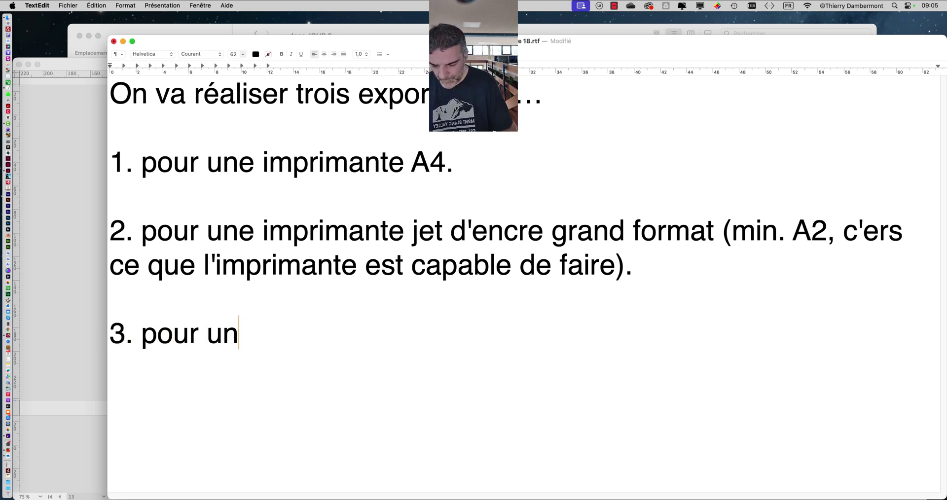
type("imp")
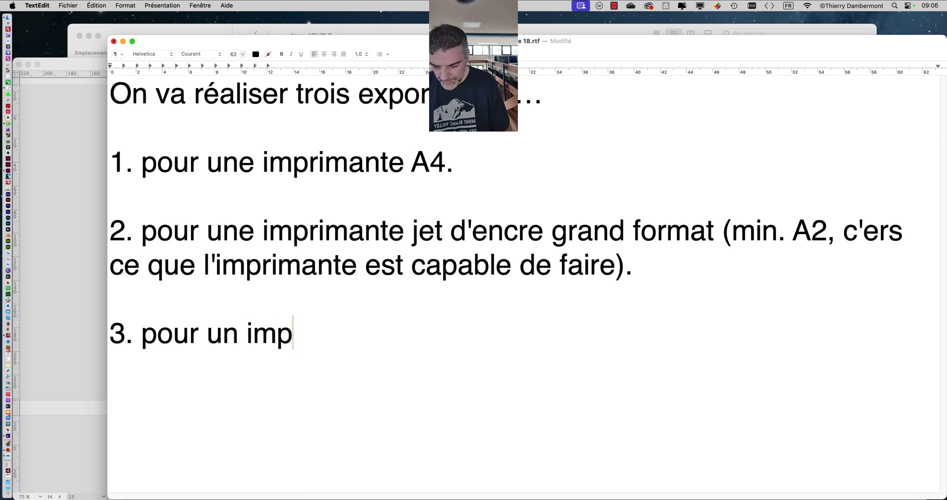
key("BackSpace")
type("pri")
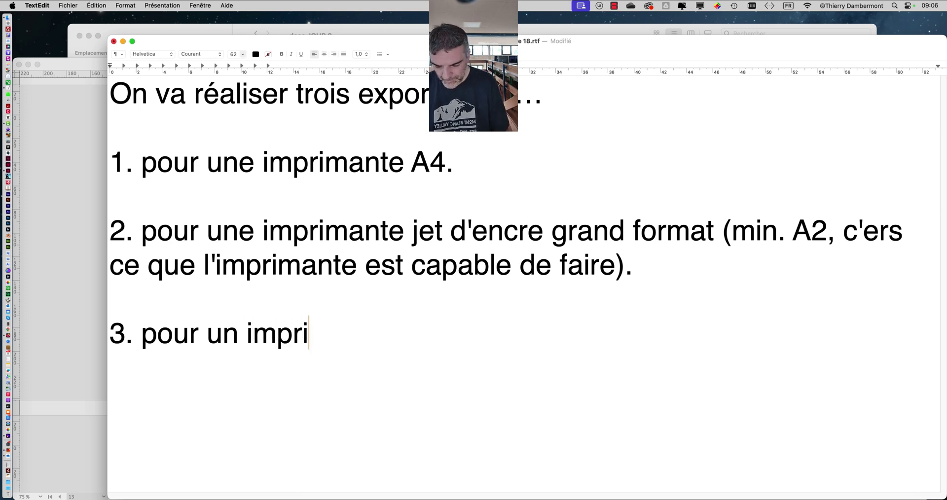
type("meur qui imprime ")
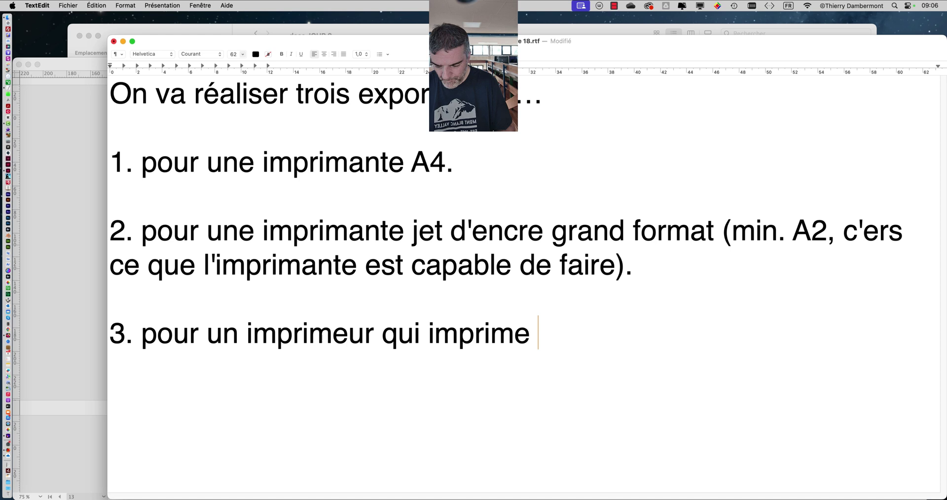
type("avec une presse")
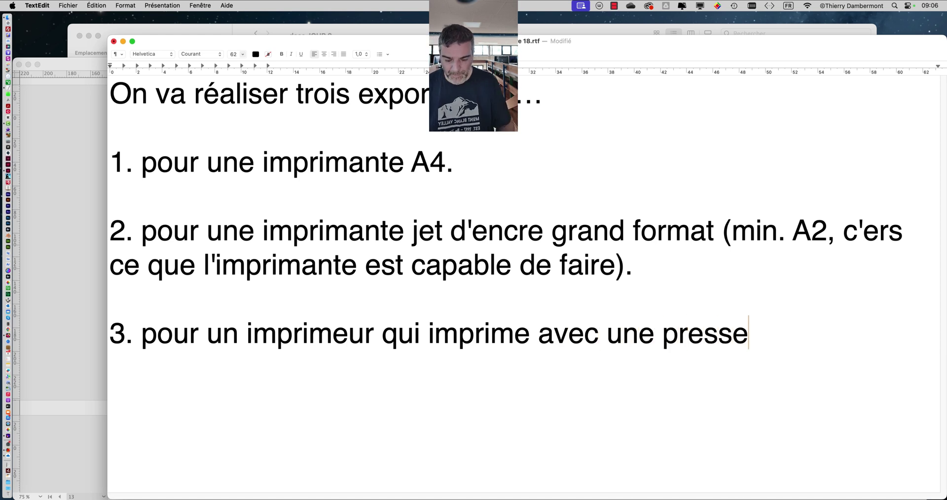
type(".")
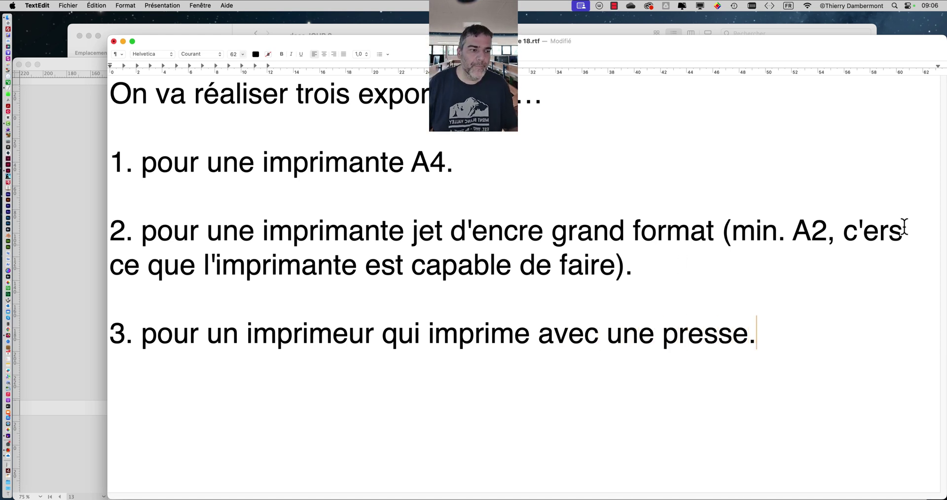
- Correct "c'ers" to "c'est" in the second list item
left_click_drag(904, 229, 879, 231)
type("st")
left_click(425, 267)
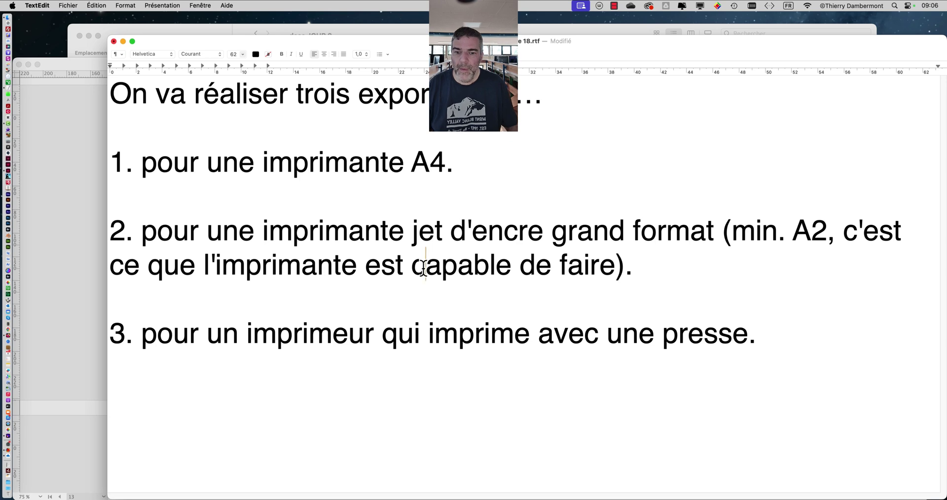
- Save the document in RTF format in the docs JOUR 2 folder as "on va réaliser trois exportations au format PDF"
left_click(74, 9)
left_click(103, 81)
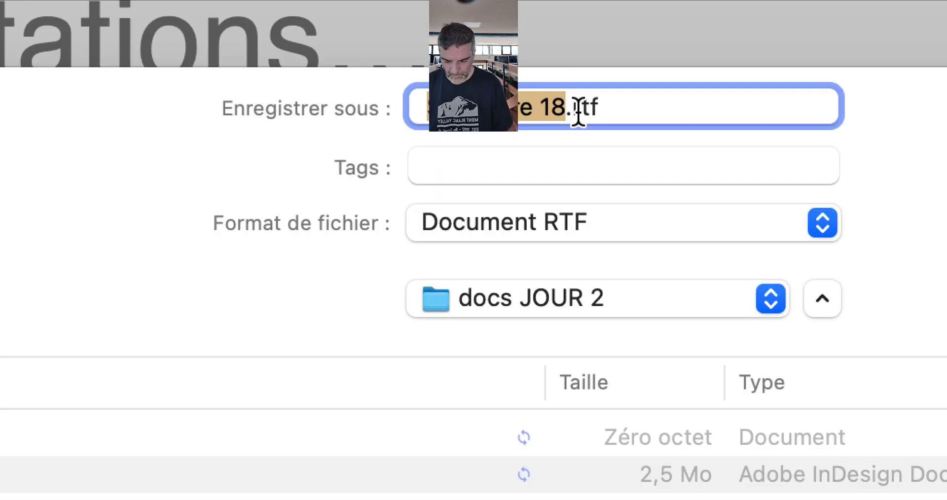
type("exportstraliser trois")
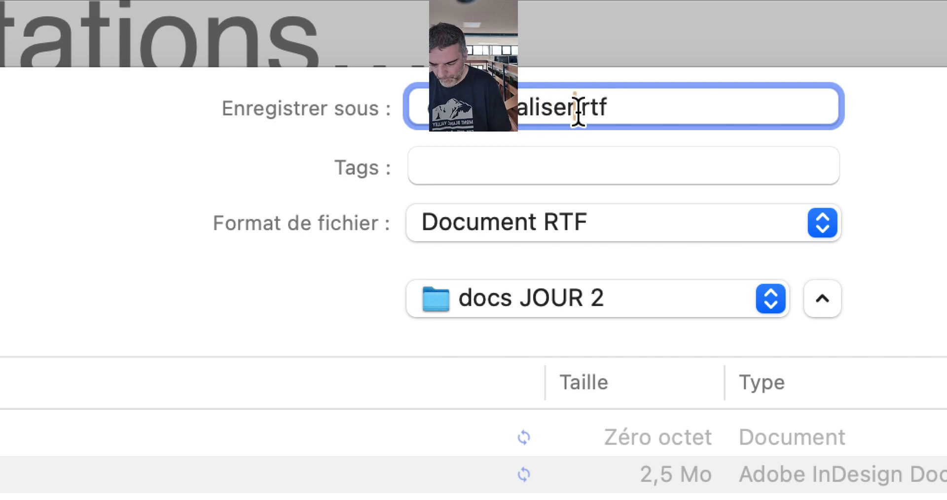
type(" exportations ")
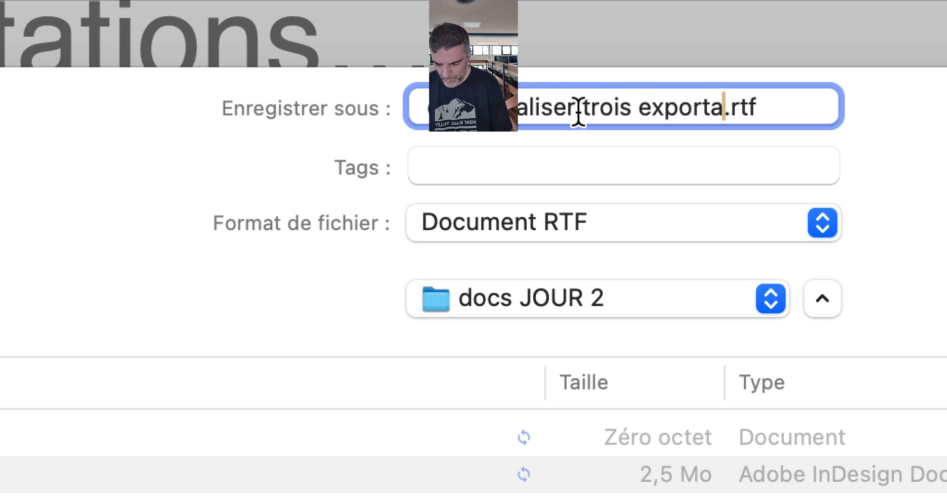
type("PDF")
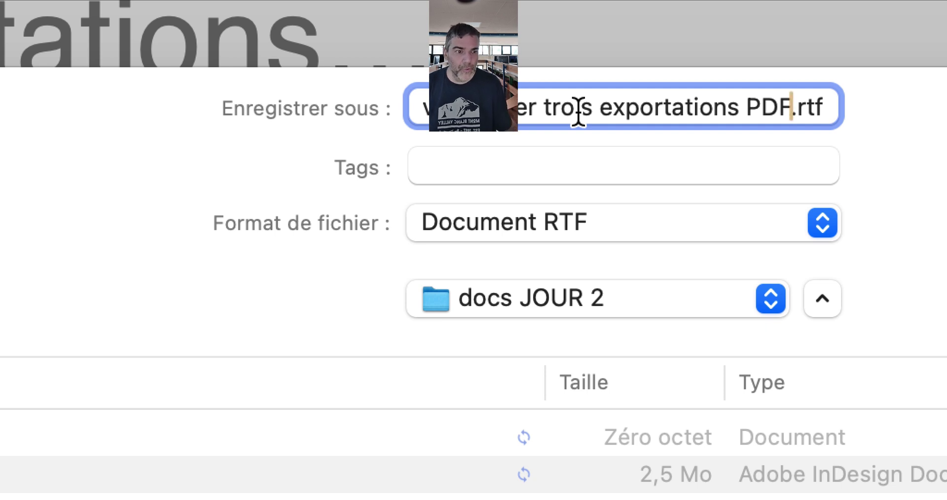
left_click(592, 95)
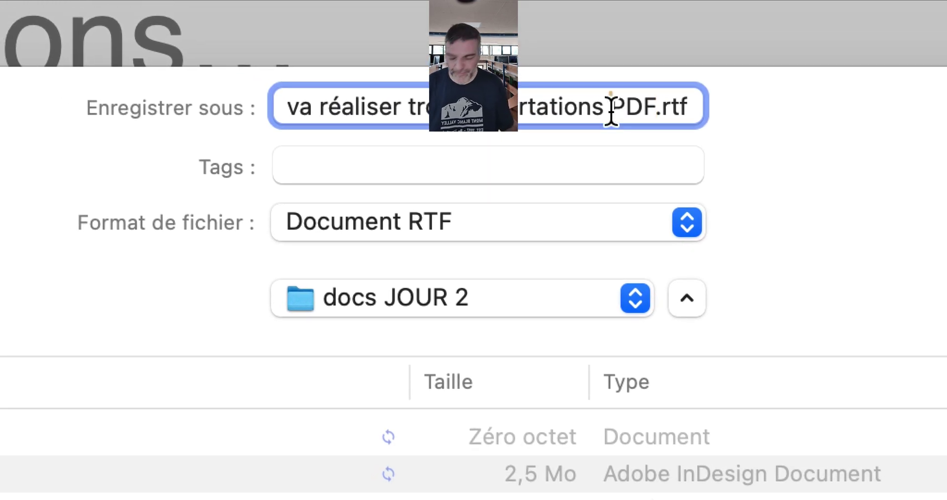
type("au format")
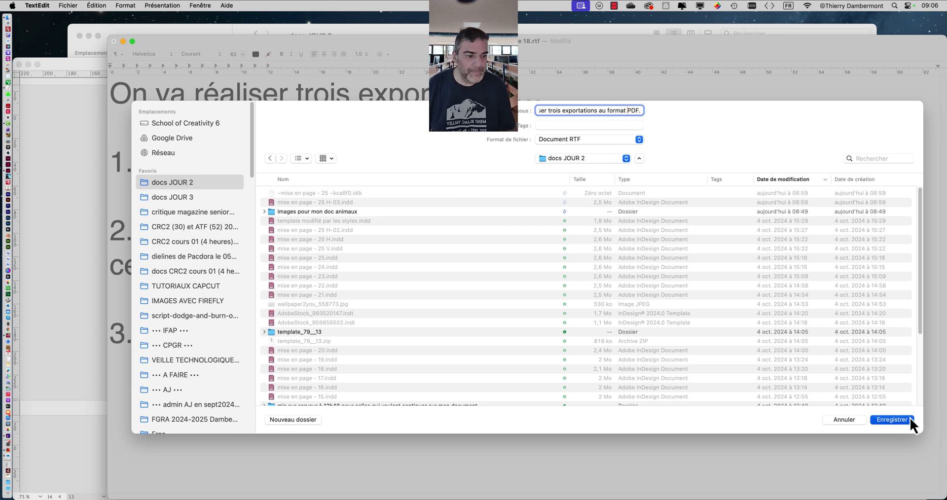
left_click(910, 419)
- Insert "au format PDF" before the ellipsis in the introductory line and save the document
left_click(522, 94)
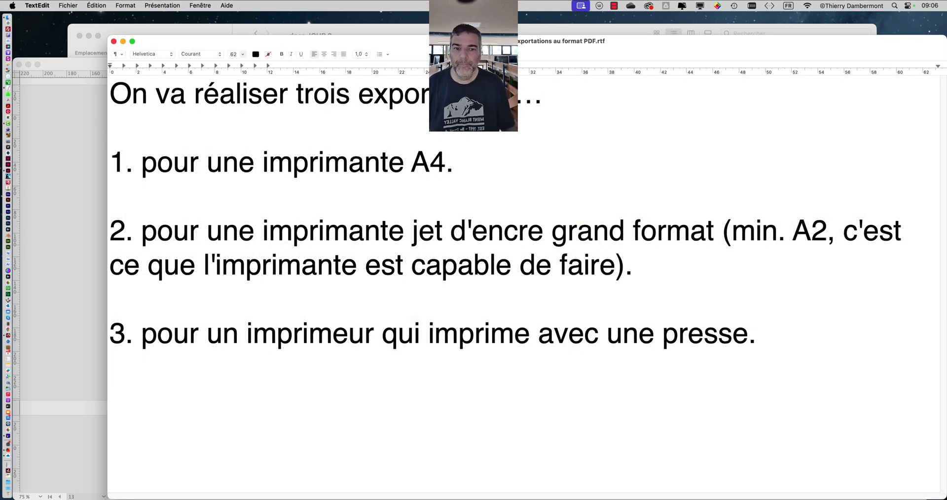
type("au format PDF")
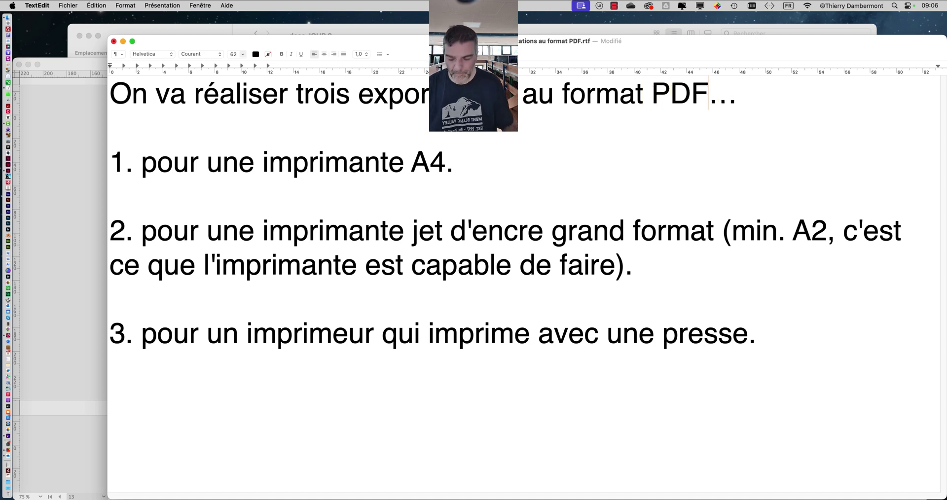
key("super+s")
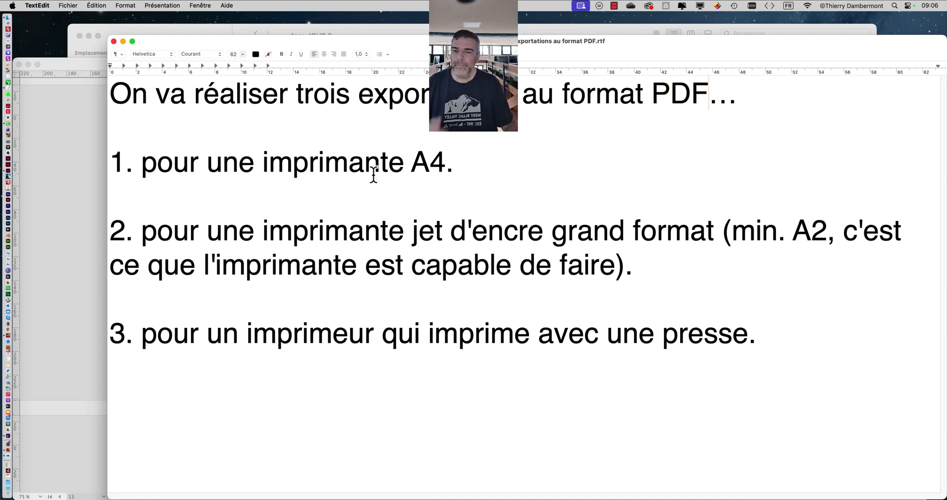
- Highlight the A4 printer item in the list and switch to the magazine layout in InDesign
left_click_drag(454, 161, 107, 153)
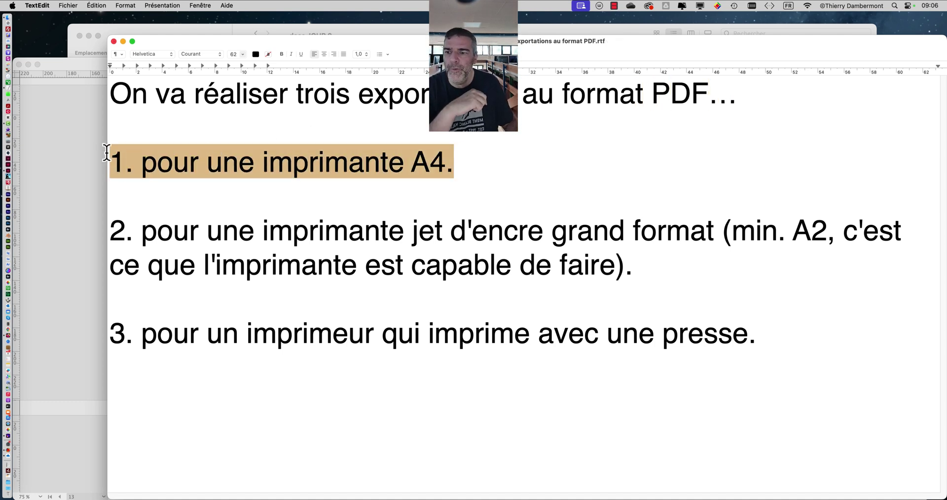
left_click(70, 64)
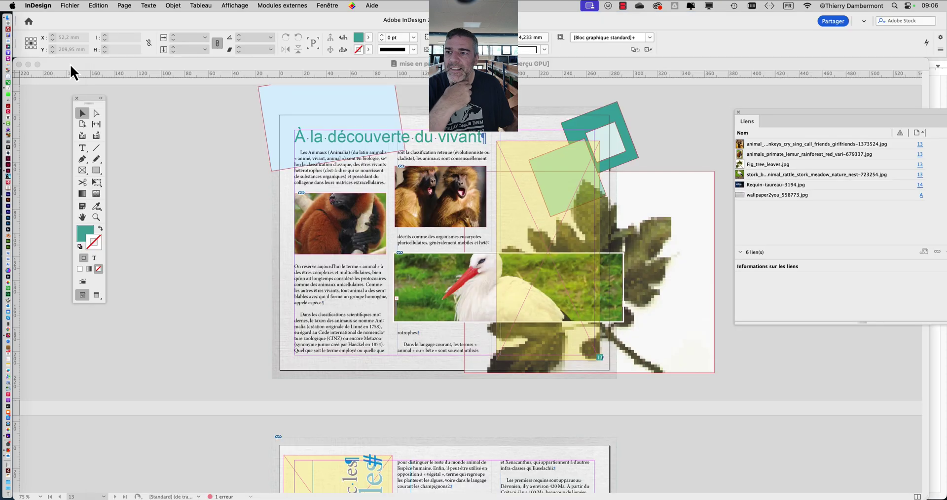
left_click(69, 5)
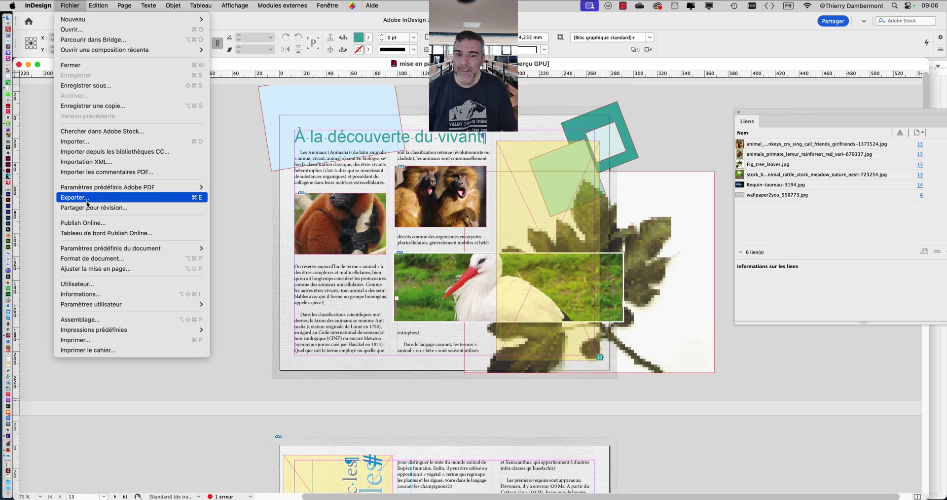
left_click(86, 199)
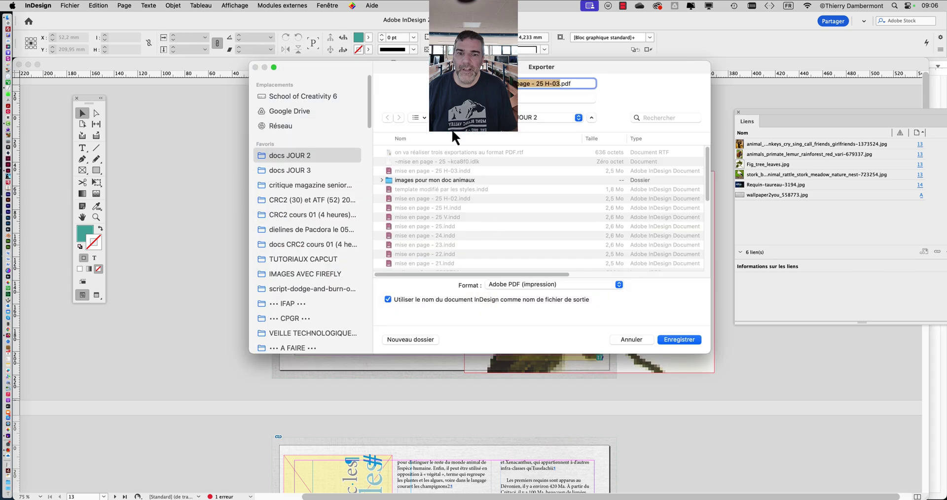
left_click_drag(419, 64, 677, 377)
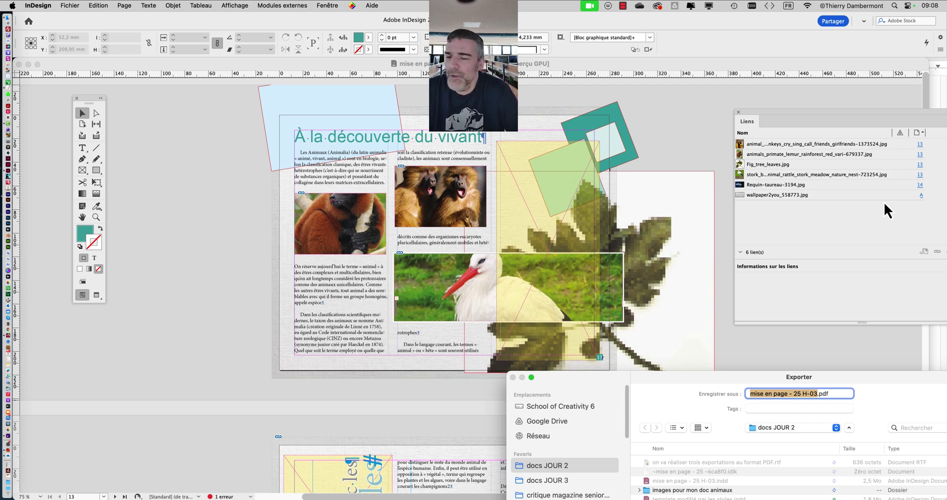
left_click(64, 4)
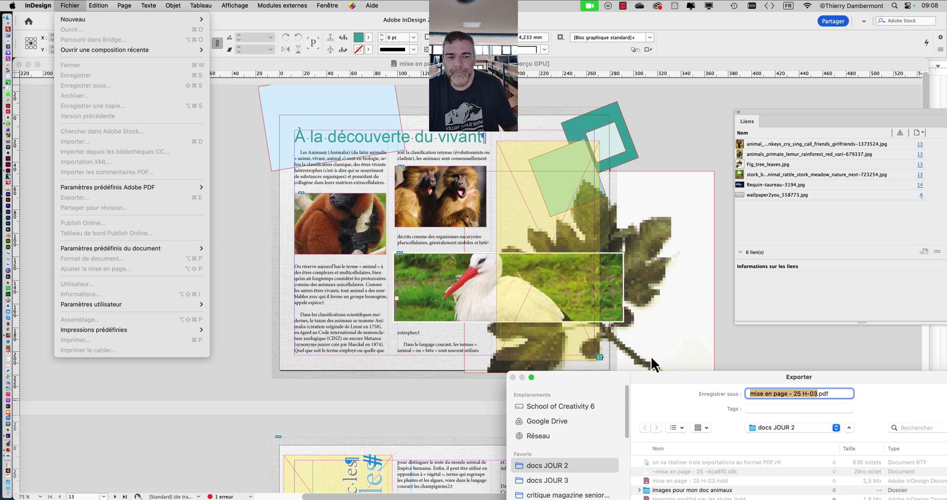
left_click_drag(702, 381, 482, 199)
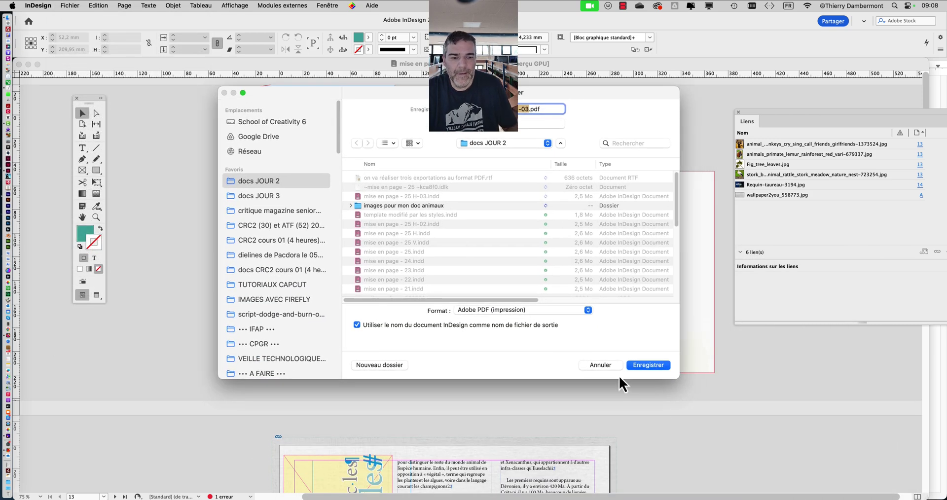
left_click(609, 367)
- Check the layout's page format, dimensions and orientation in the document setup, and close it without changes
left_click(69, 5)
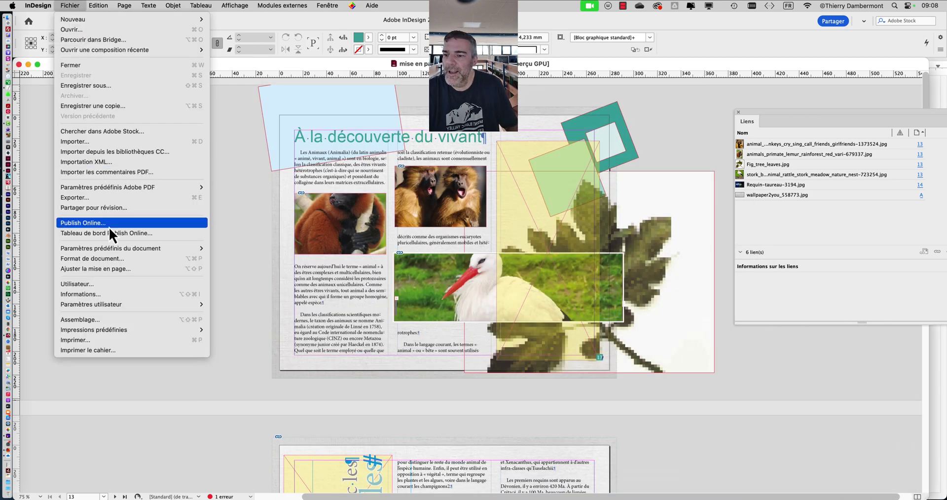
left_click(116, 259)
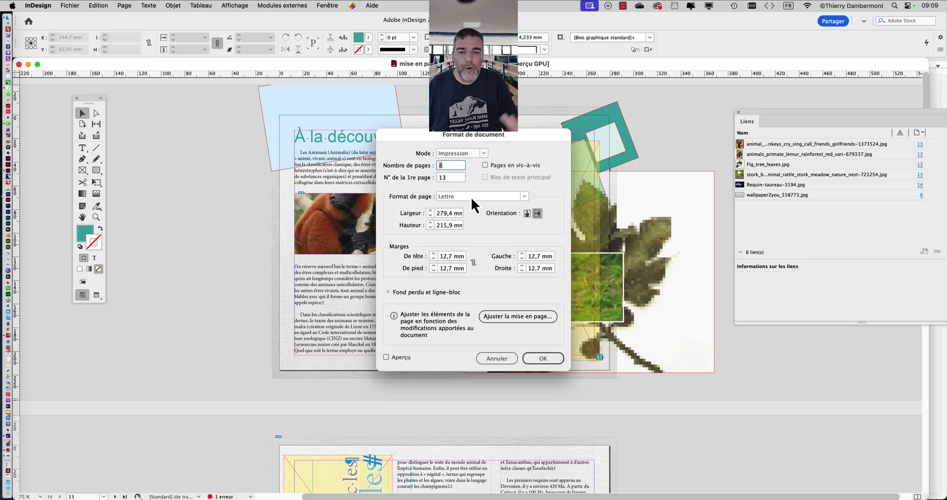
left_click(505, 360)
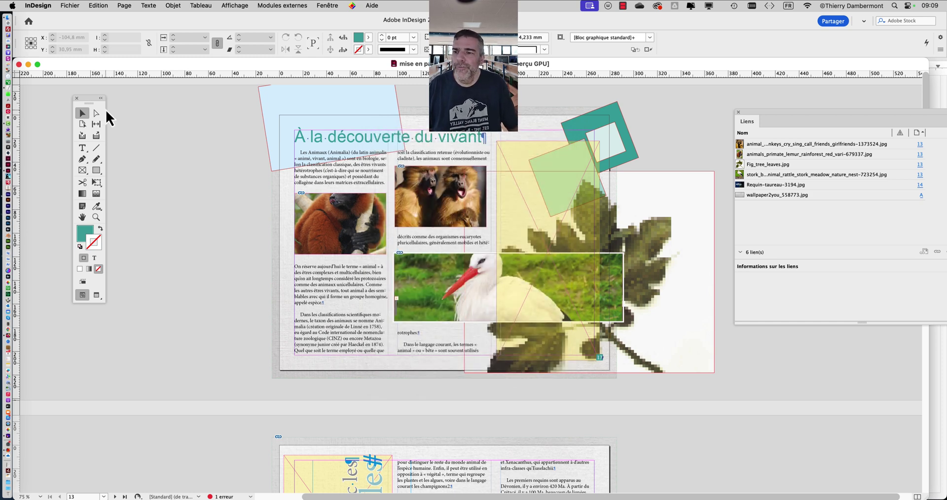
- Start exporting the layout and name the file "mise en page - 25 H-03 - imprimante laser.pdf" in the docs JOUR 2 folder
left_click_drag(88, 96, 66, 108)
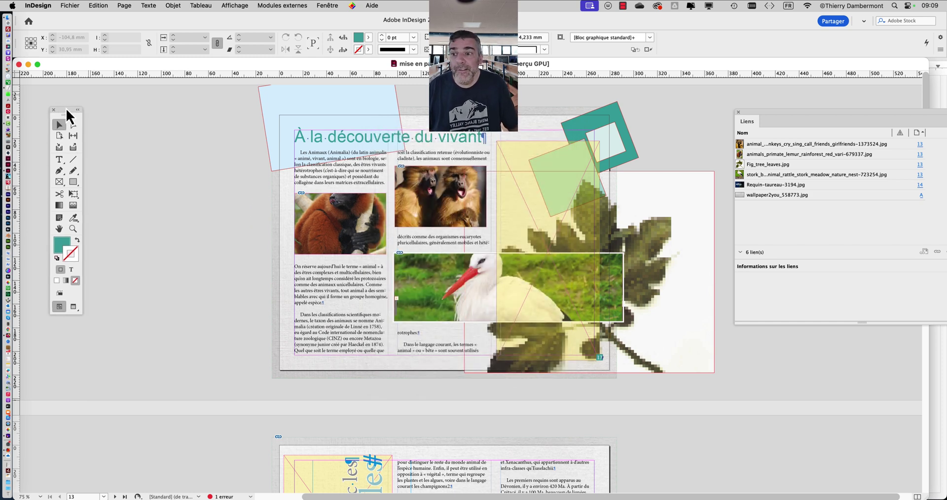
left_click(64, 5)
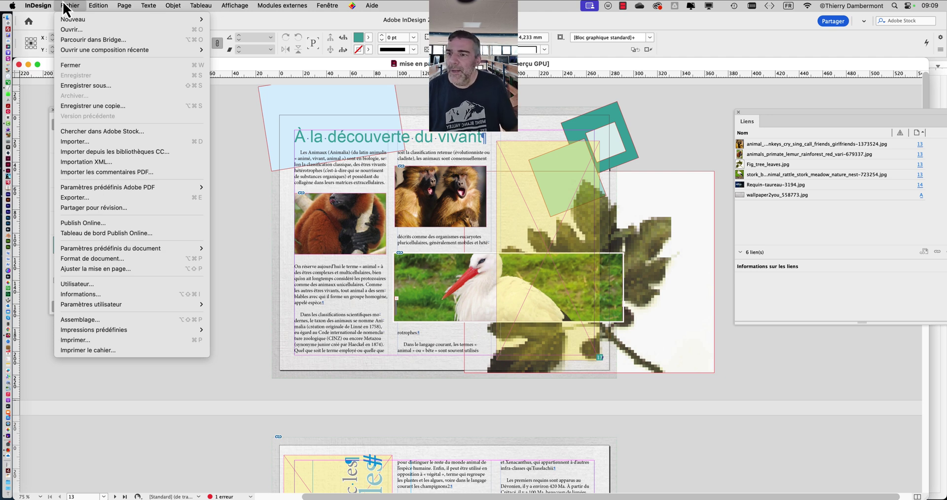
left_click(94, 198)
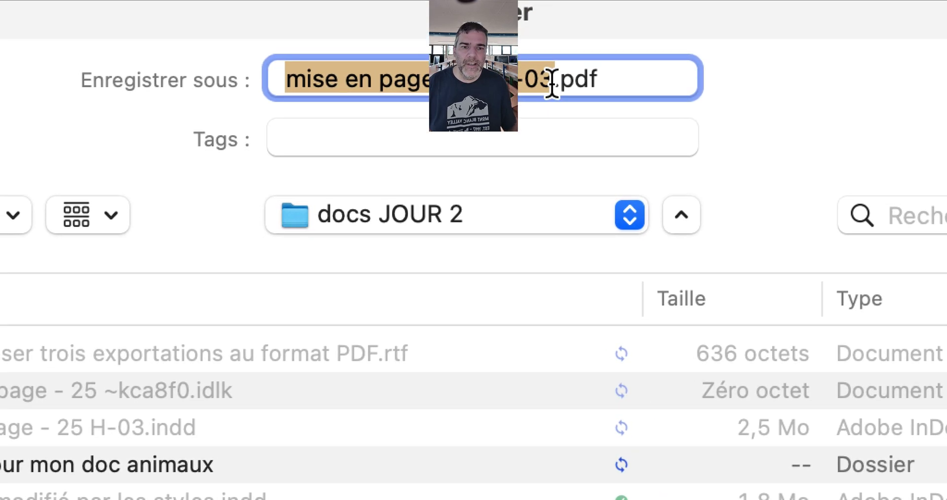
left_click(552, 87)
type("- ")
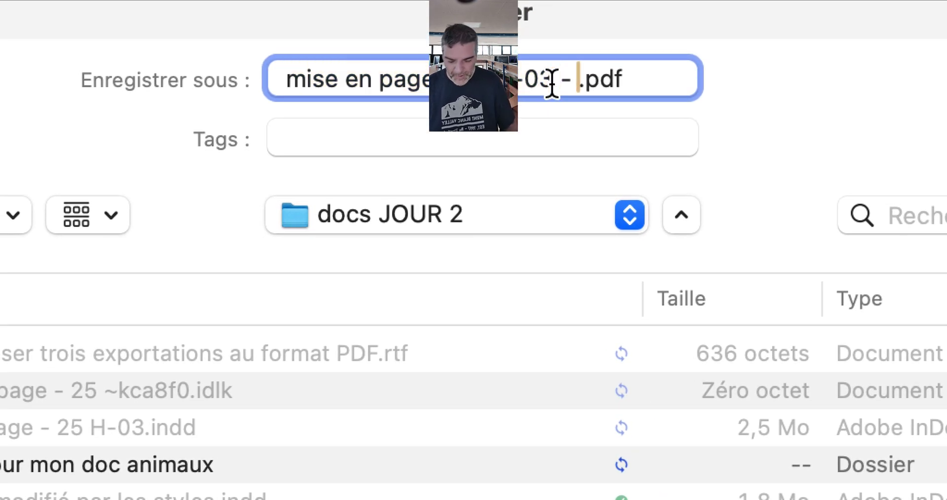
type("impr")
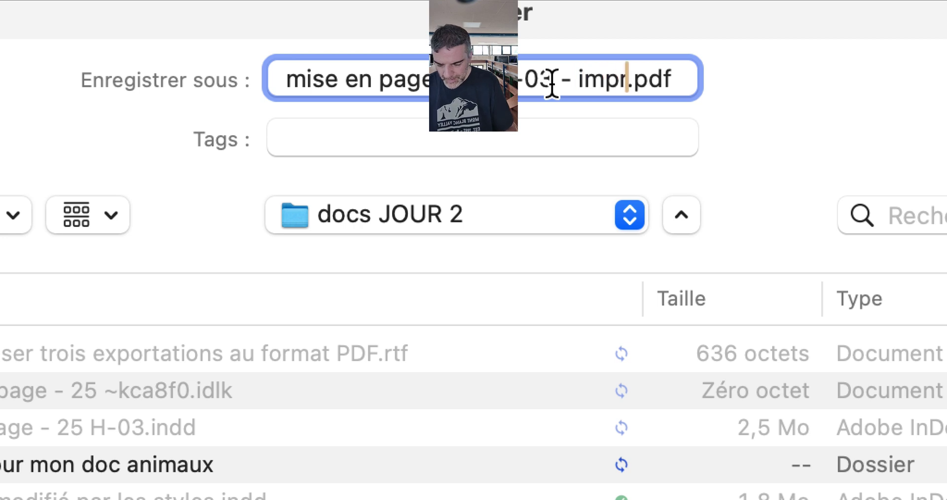
type("imante ")
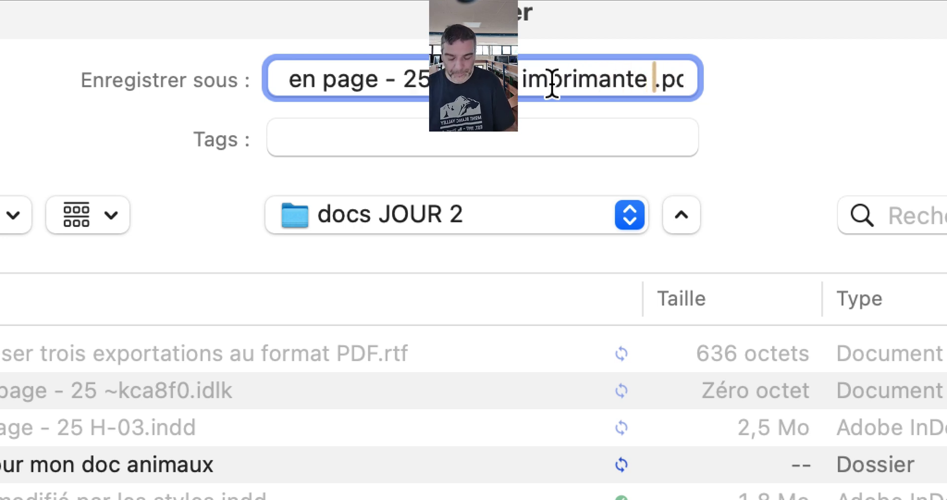
type("laser")
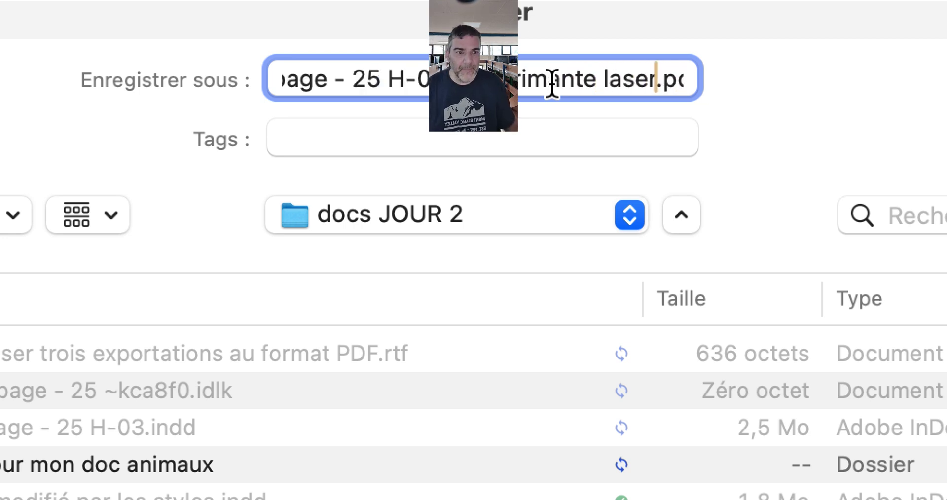
key("Right")
key("Right")
key("Right")
key("Right")
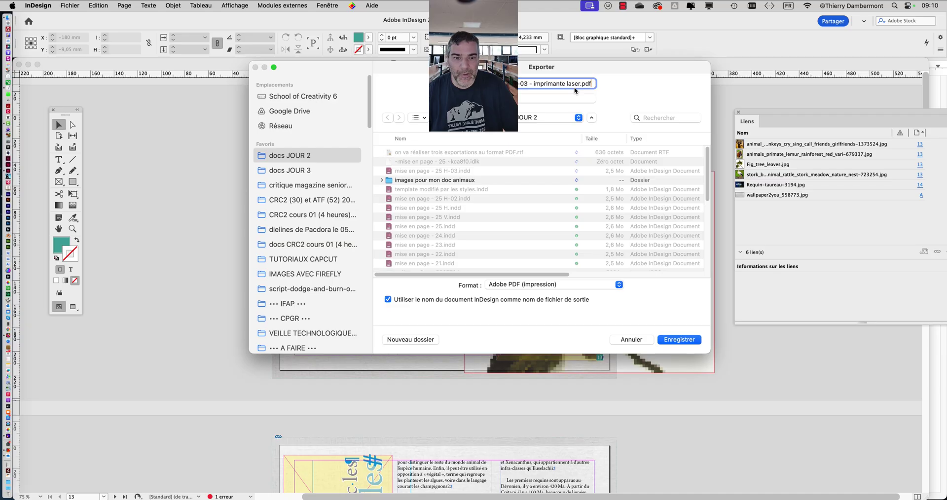
- Choose Adobe PDF (impression) as the export format and review the alternative formats offered
left_click(537, 285)
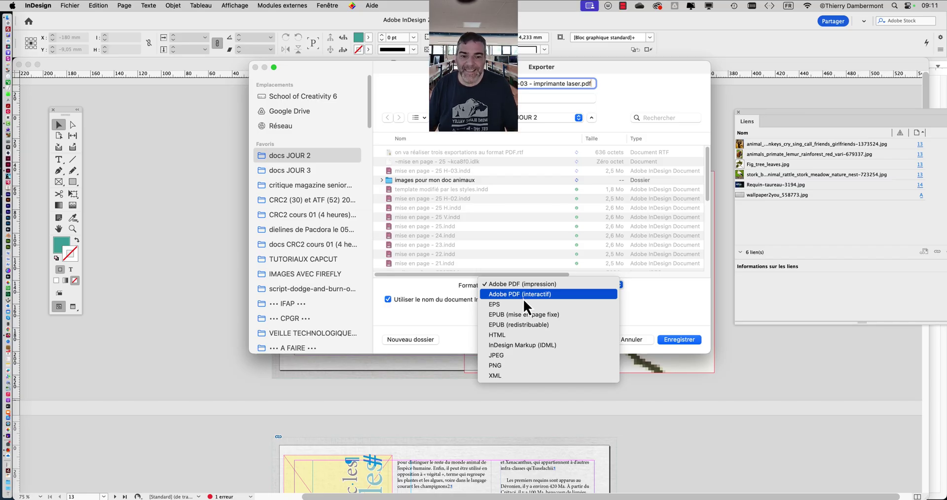
left_click(521, 285)
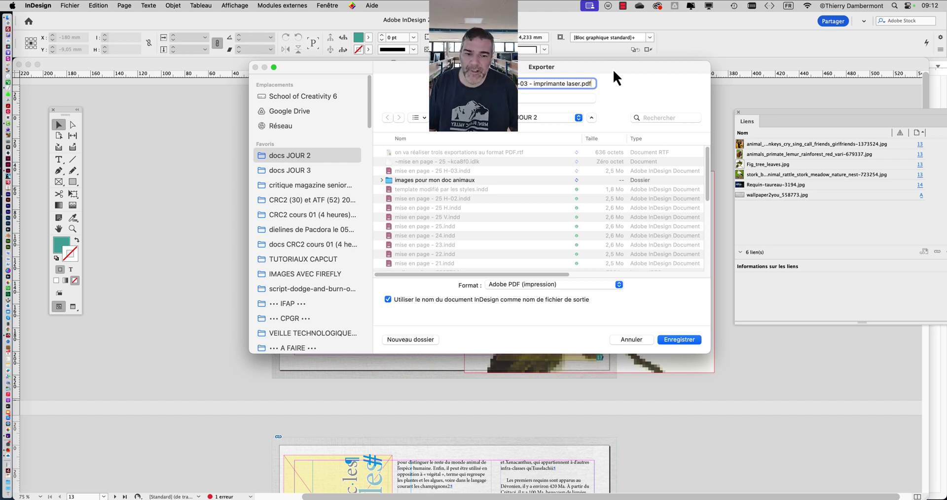
left_click(559, 286)
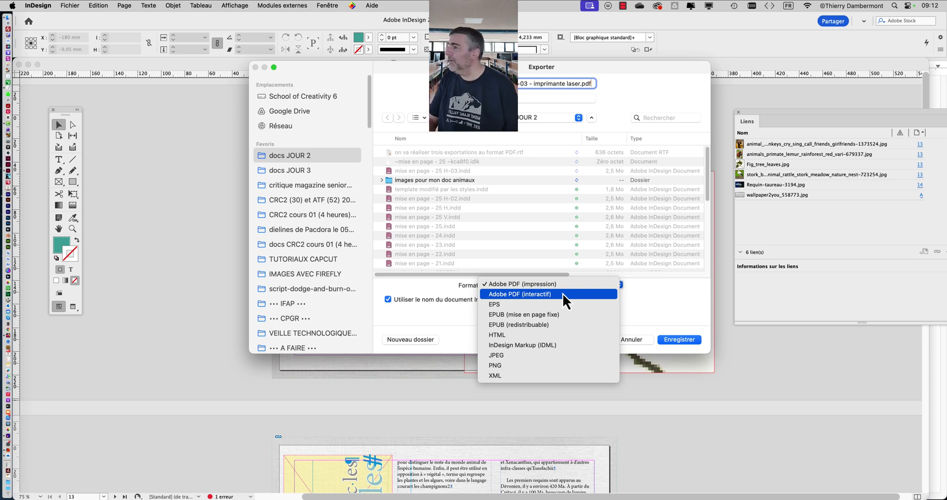
left_click(673, 310)
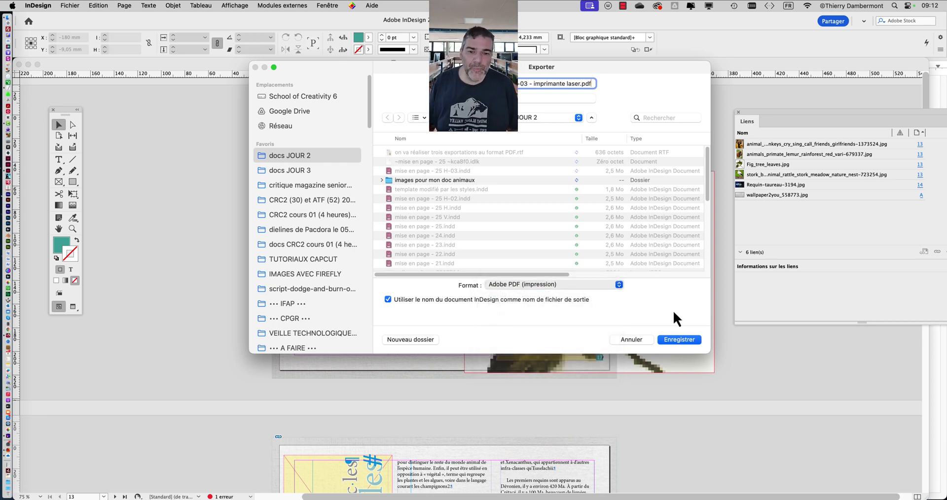
- Switch to Firefox, search for "borne interactive" in a new tab of the widened window, and show the image results
mouse_move(11, 339)
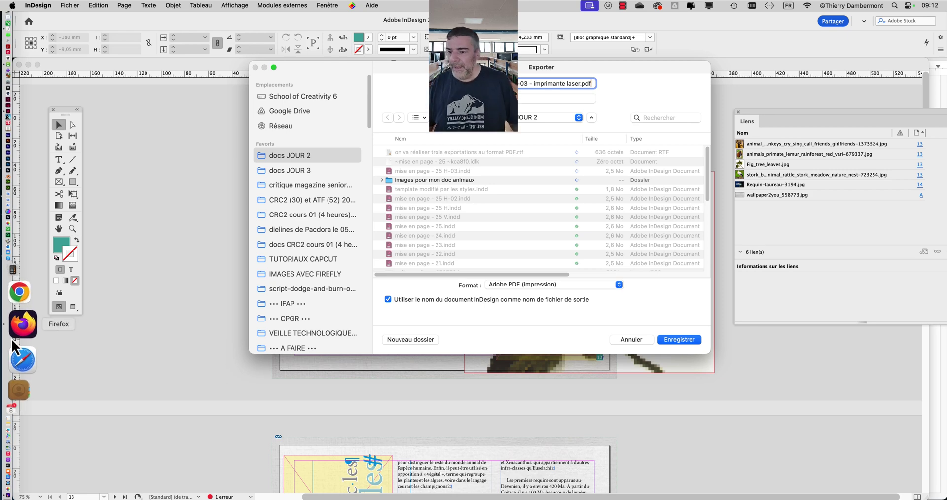
left_click(11, 339)
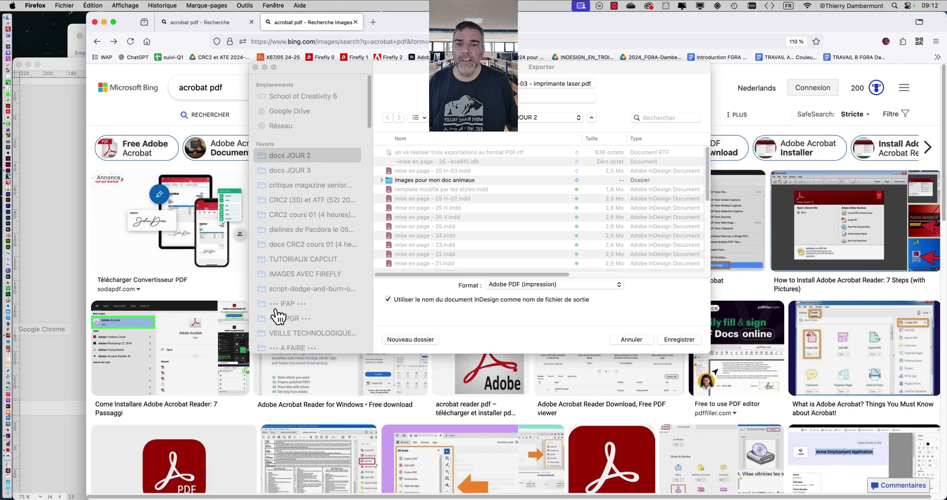
left_click(373, 22)
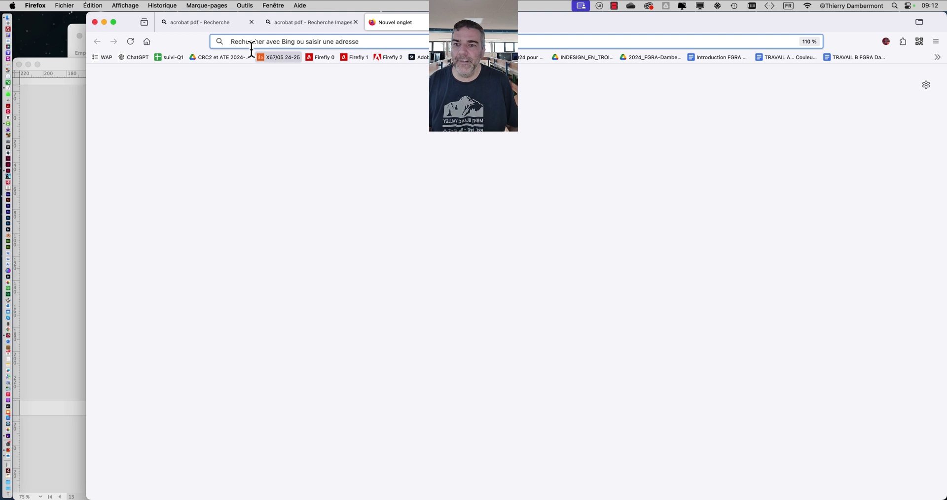
double_click(121, 28)
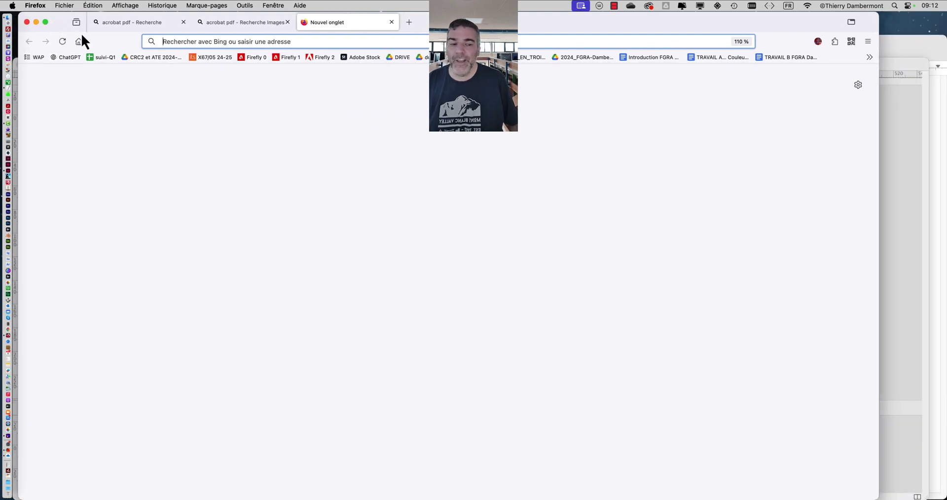
left_click_drag(878, 494, 939, 493)
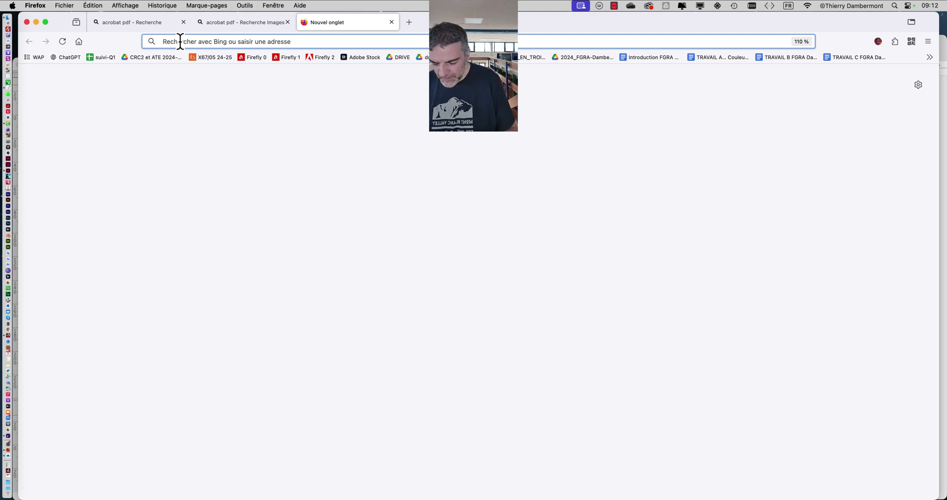
type("borne inte")
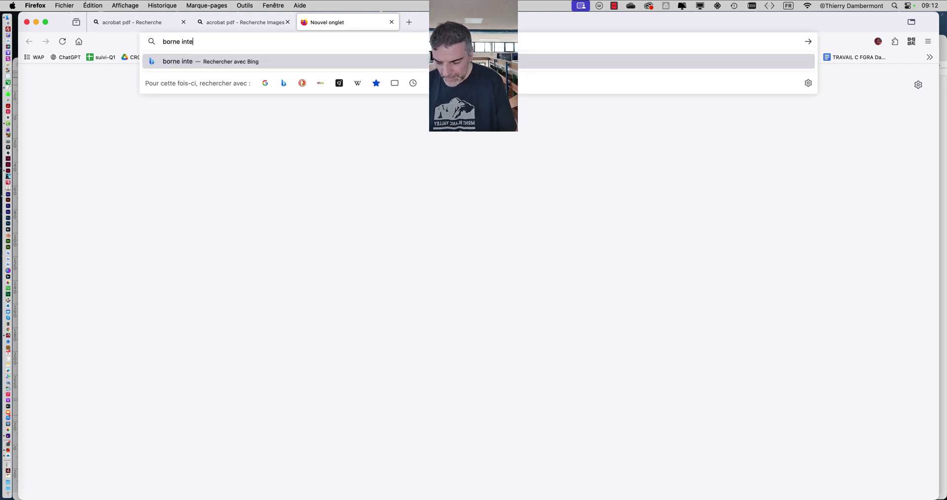
type("ractive")
key("Return")
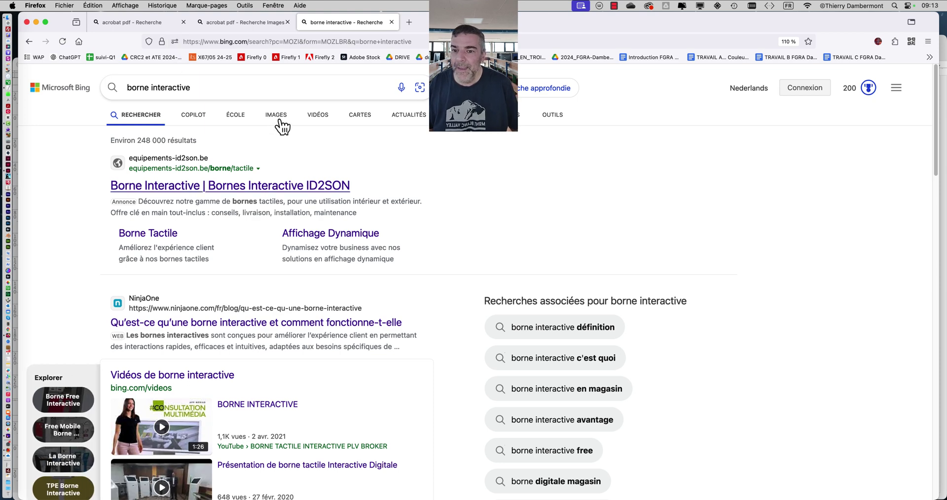
left_click(279, 119)
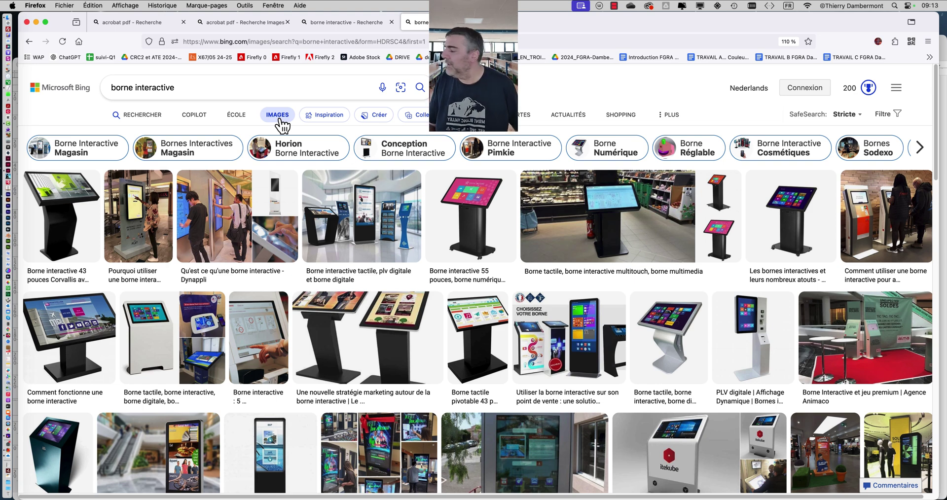
- Enlarge the results page to 150 % and examine the interactive kiosk pictures, including the one in a grocery store
key("super+plus")
key("super+plus")
key("super+plus")
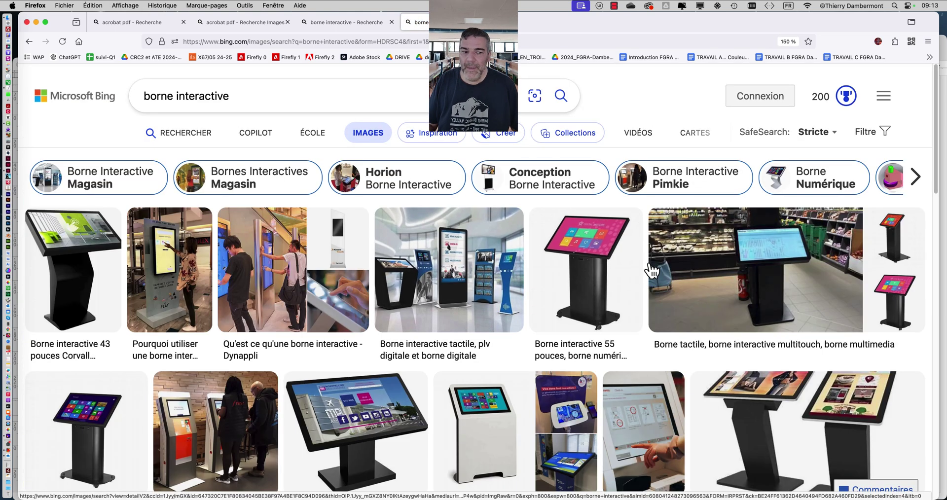
left_click(782, 280)
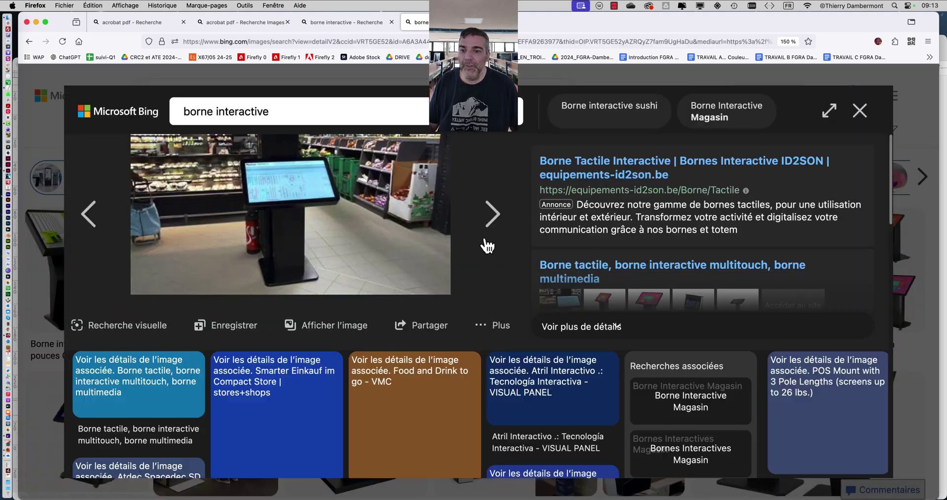
left_click(861, 113)
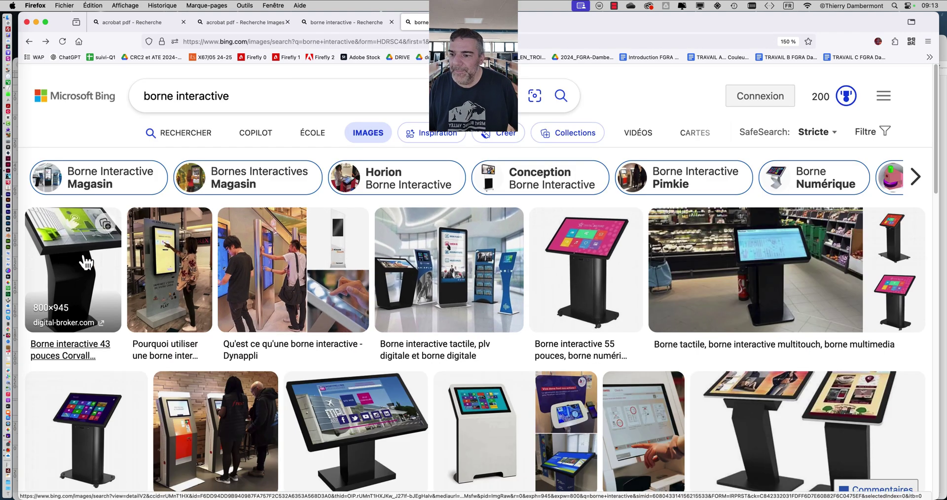
scroll(84, 257, "down", 5)
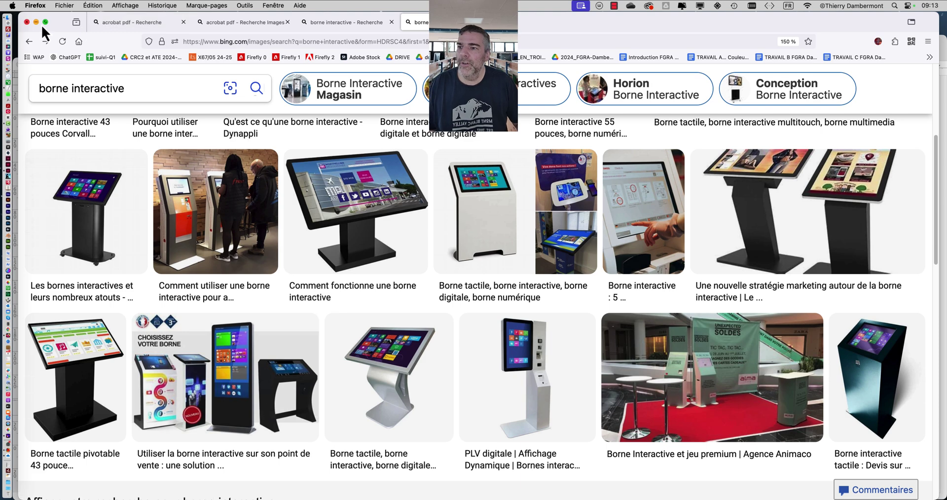
- Return to the InDesign export dialog and review the available export formats without changing the selection
key("super+Tab")
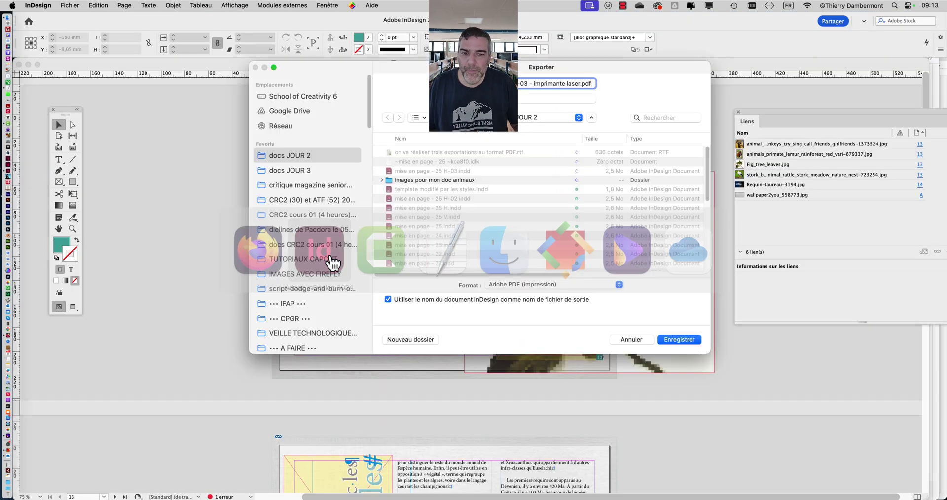
left_click(542, 285)
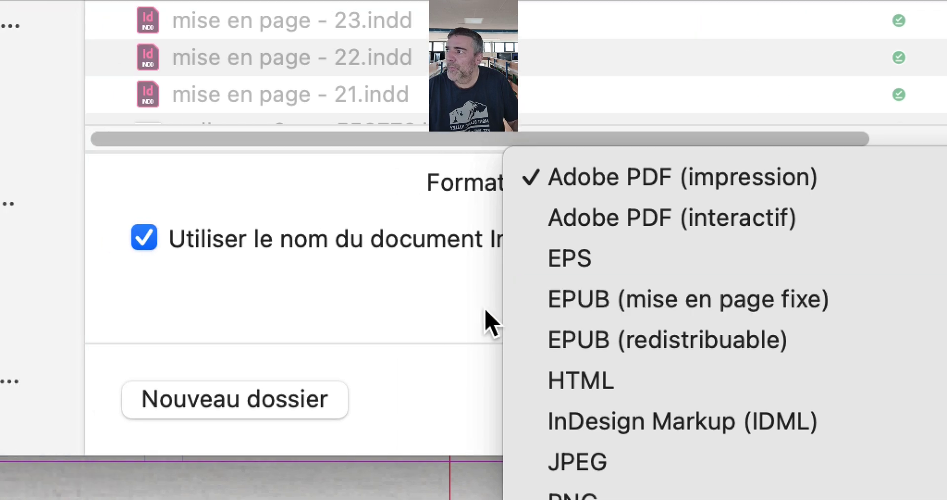
left_click(187, 309)
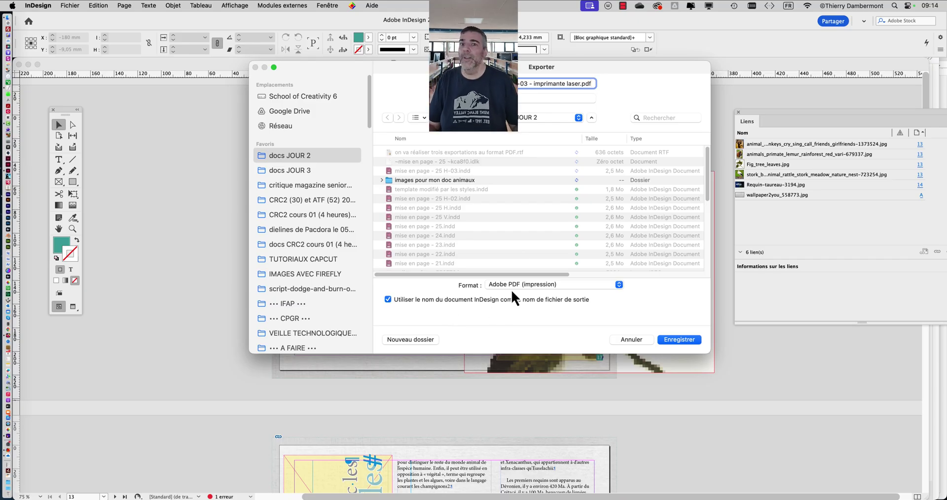
- Switch back to Firefox, search the images for "livre électronique" and look through the e-reader pictures
key("super+Tab")
left_click(319, 250)
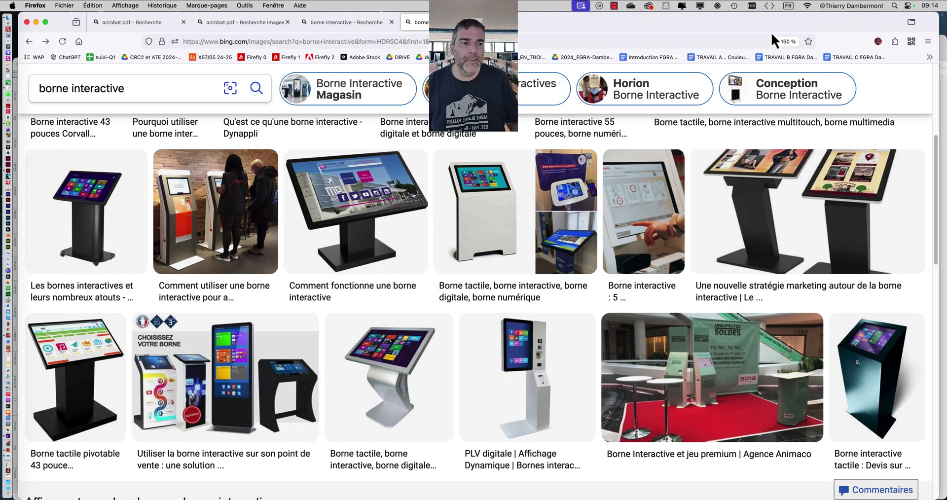
left_click_drag(765, 23, 761, 22)
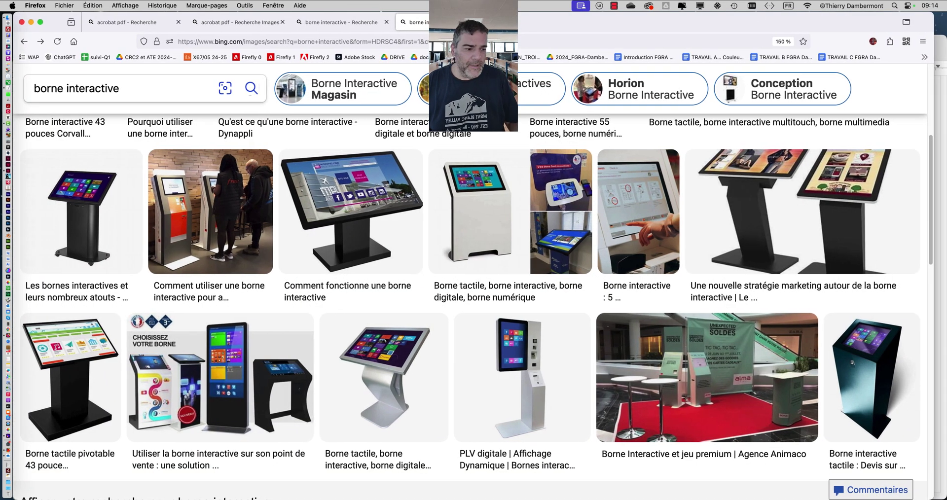
left_click_drag(930, 493, 943, 494)
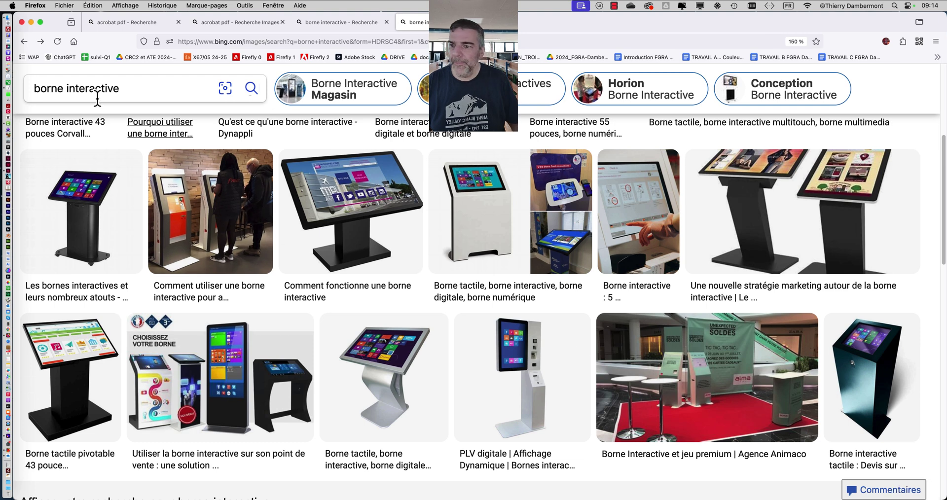
left_click_drag(139, 88, 26, 79)
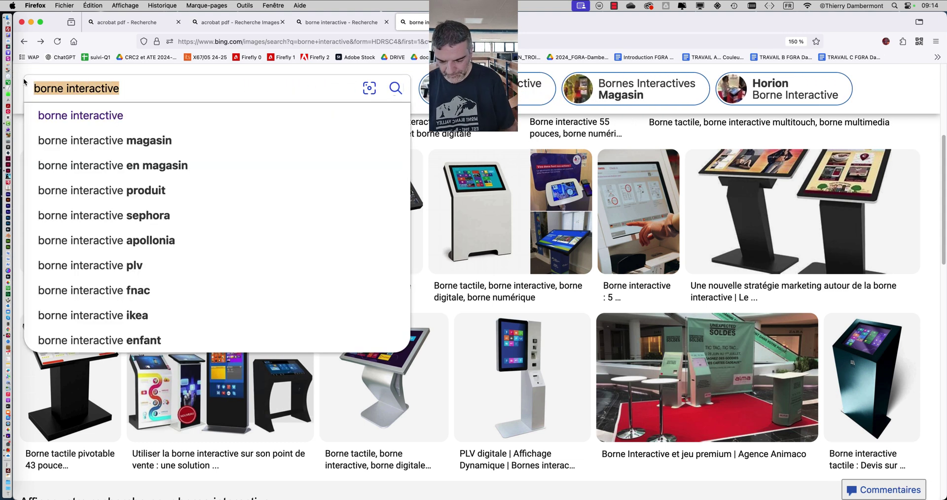
type("livre électroni")
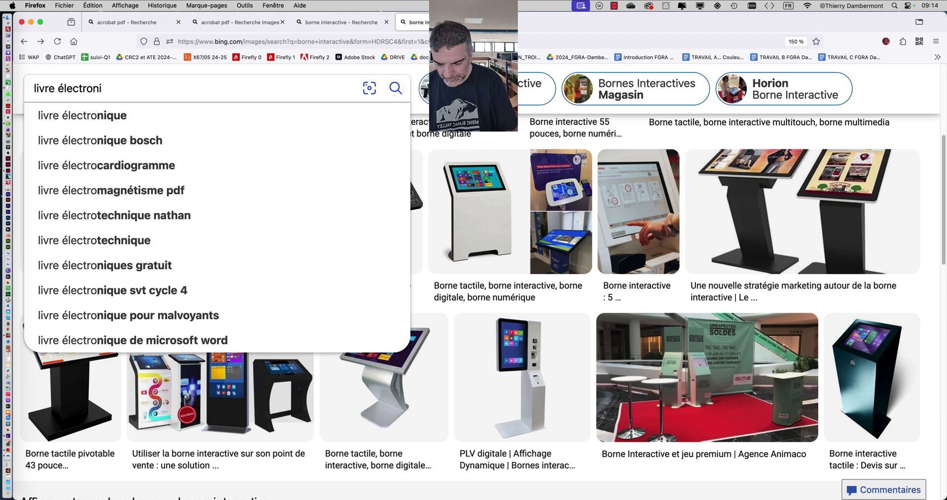
key("Return")
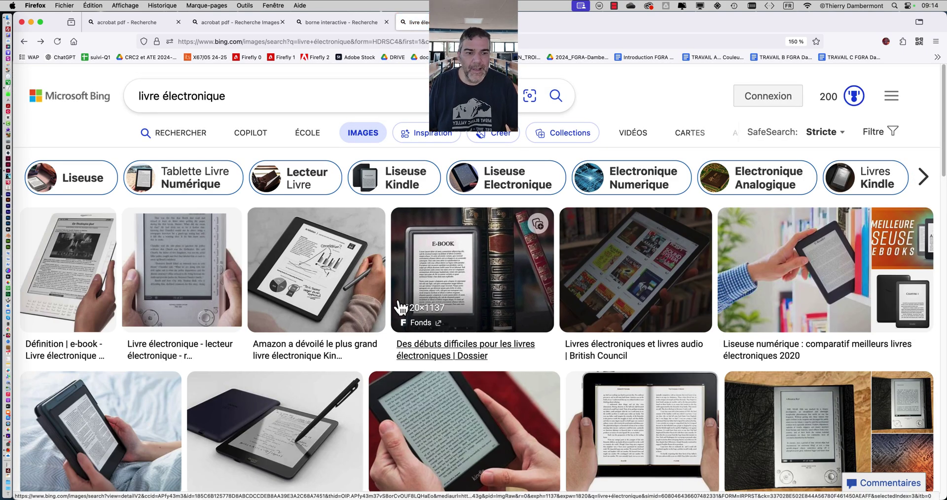
scroll(401, 309, "down", 5)
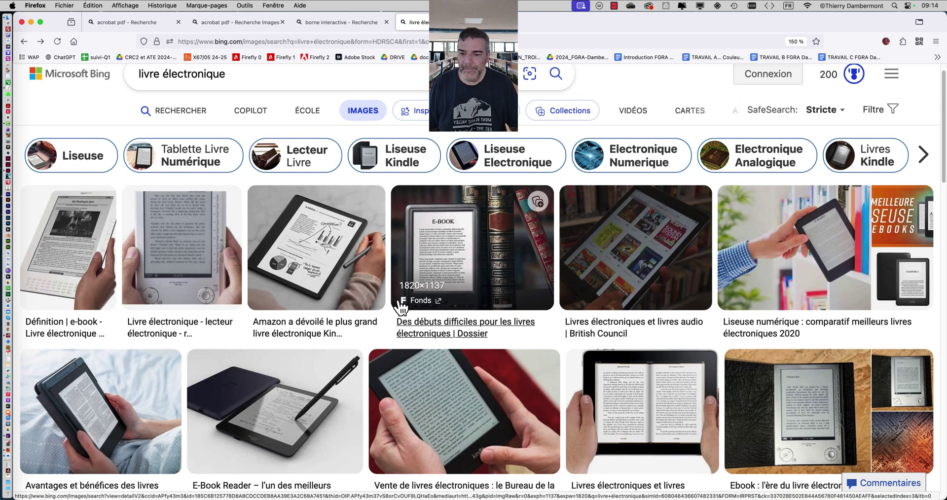
scroll(400, 308, "down", 4)
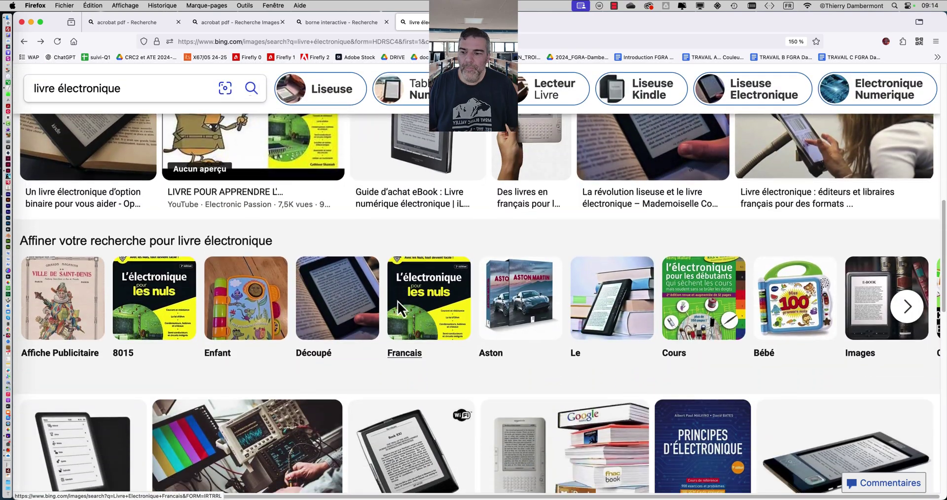
- Look further through the e-reader picture results and open the preview of the tablet and e-readers showing newspaper pages
scroll(401, 308, "down", 5)
scroll(401, 308, "down", 6)
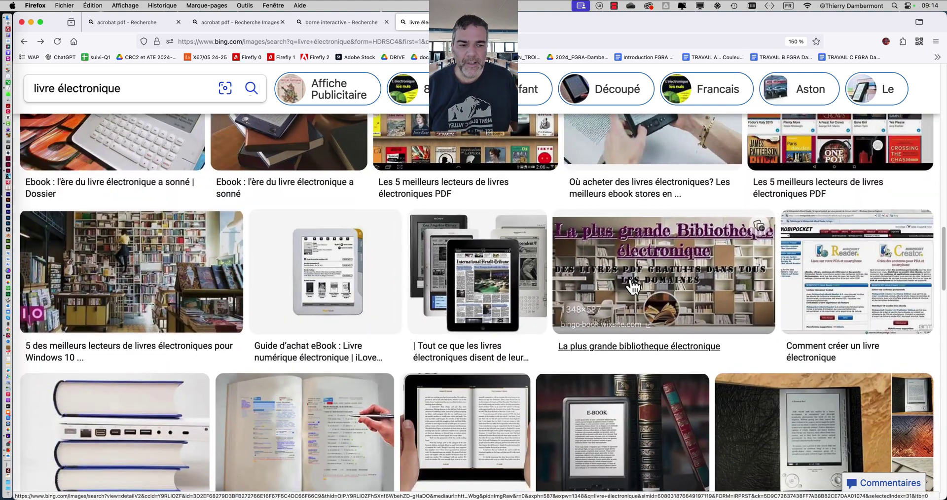
left_click(479, 351)
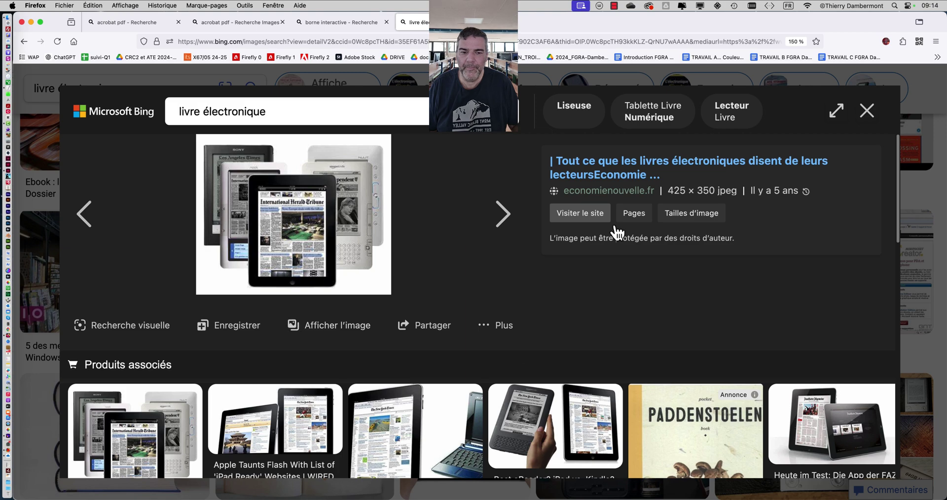
- Visit the picture's source article on economienouvelle.fr, skim its text, and minimise Firefox to return to the InDesign export dialog
left_click(603, 160)
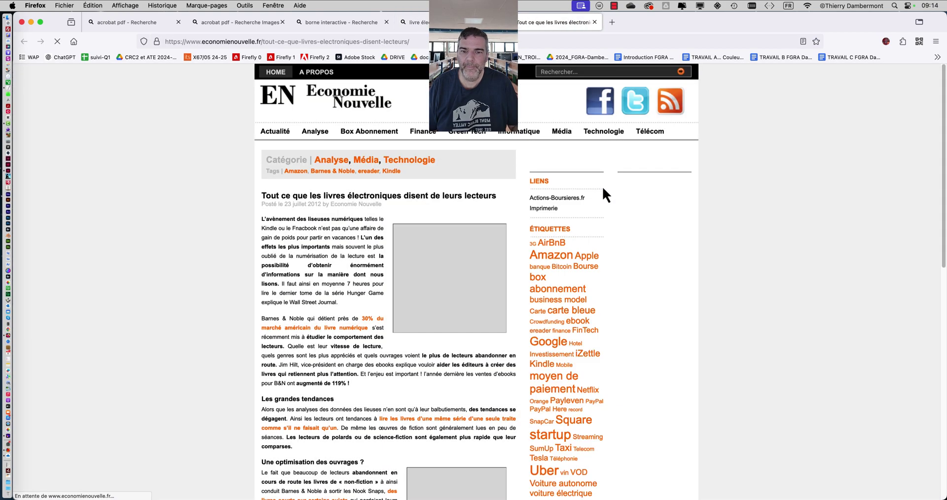
scroll(356, 277, "down", 5)
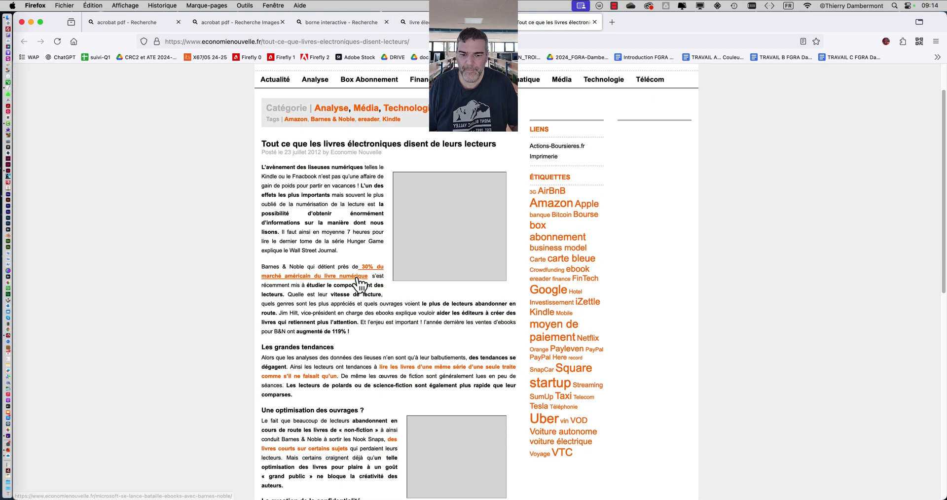
scroll(356, 276, "down", 6)
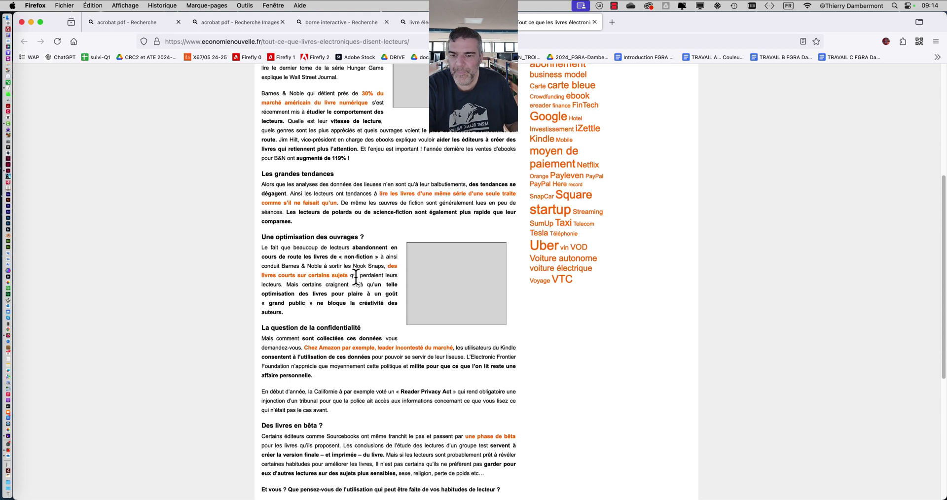
left_click(30, 22)
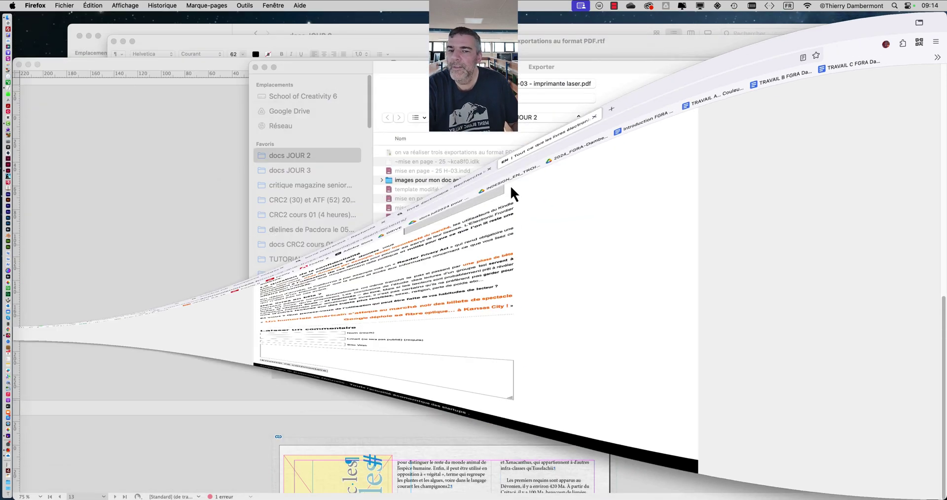